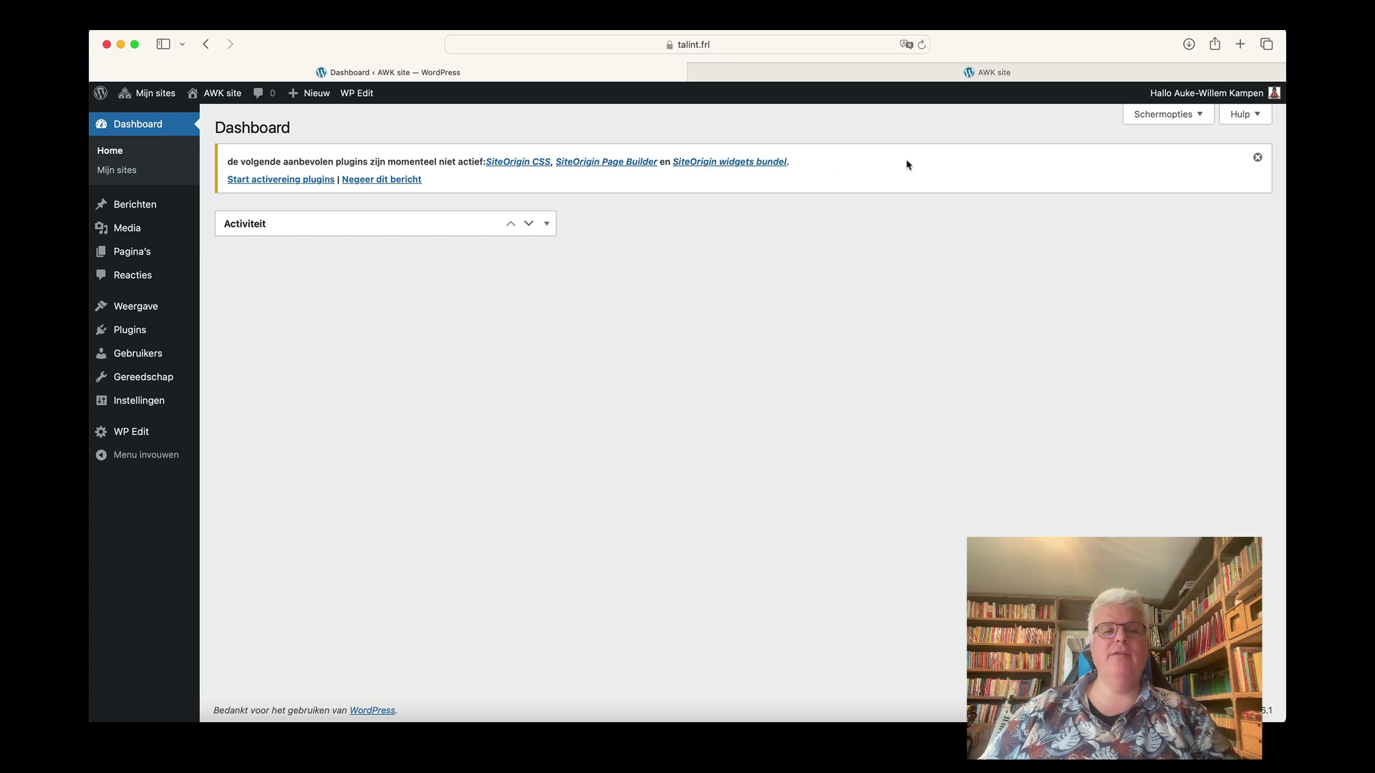
# Dismiss the notice about the inactive recommended SiteOrigin plugins on the dashboard
pyautogui.click(390, 184)
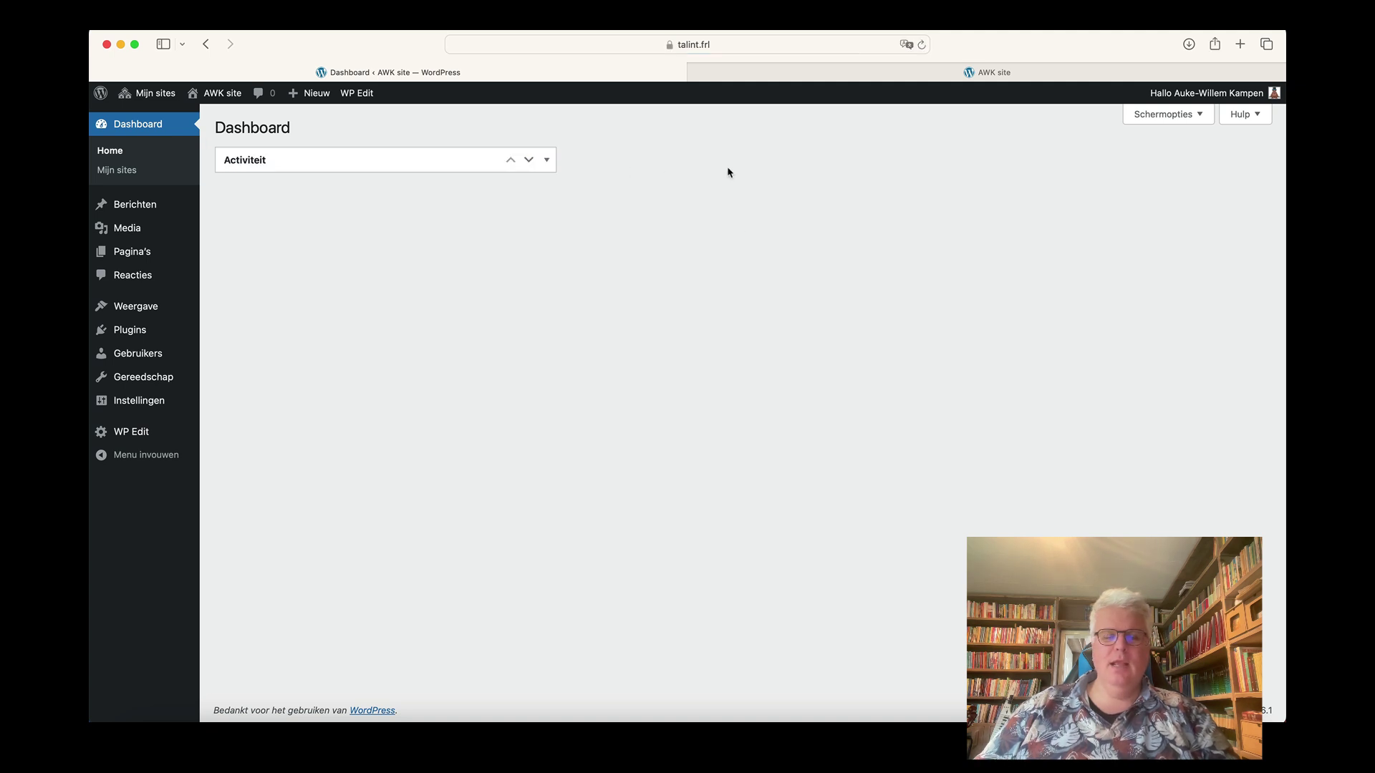
# Move the Activiteit box through the dashboard columns and back to the first column
pyautogui.click(528, 160)
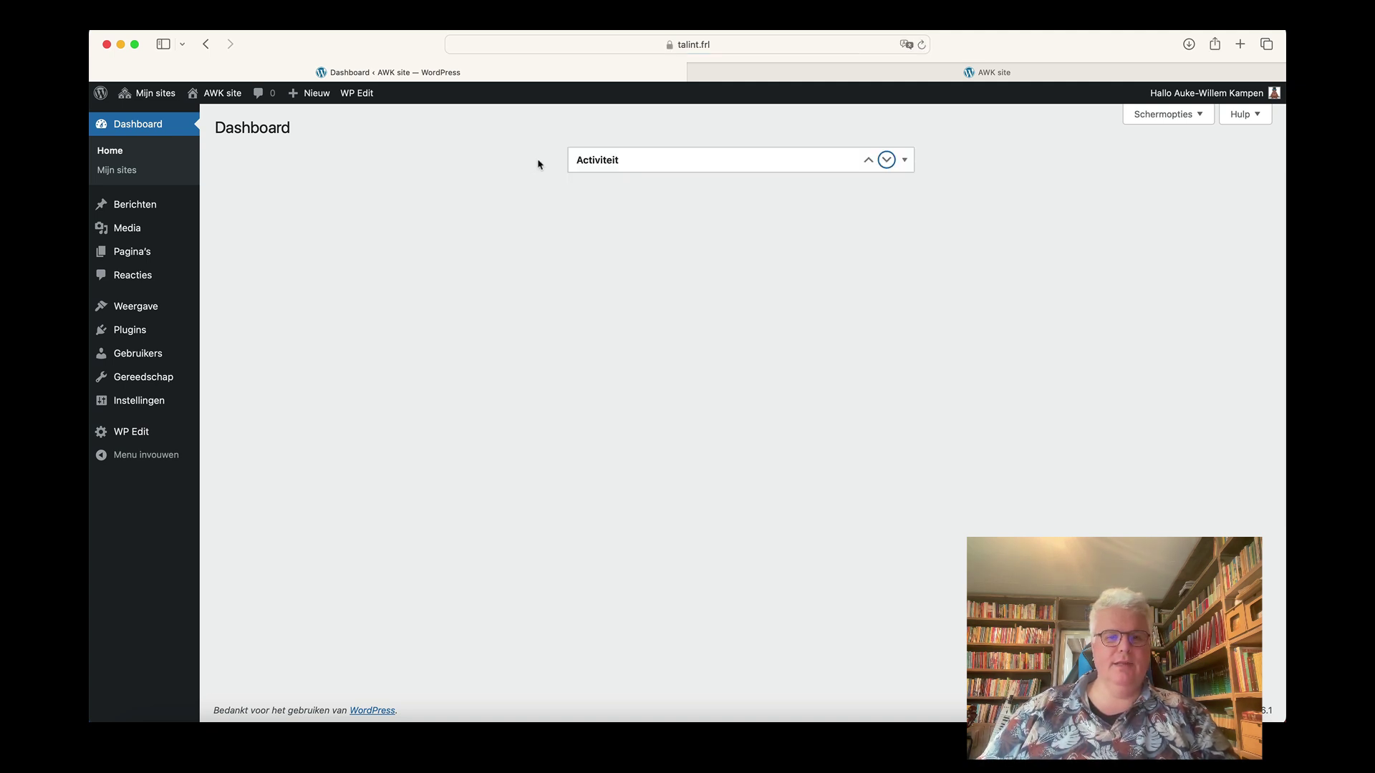
pyautogui.click(887, 161)
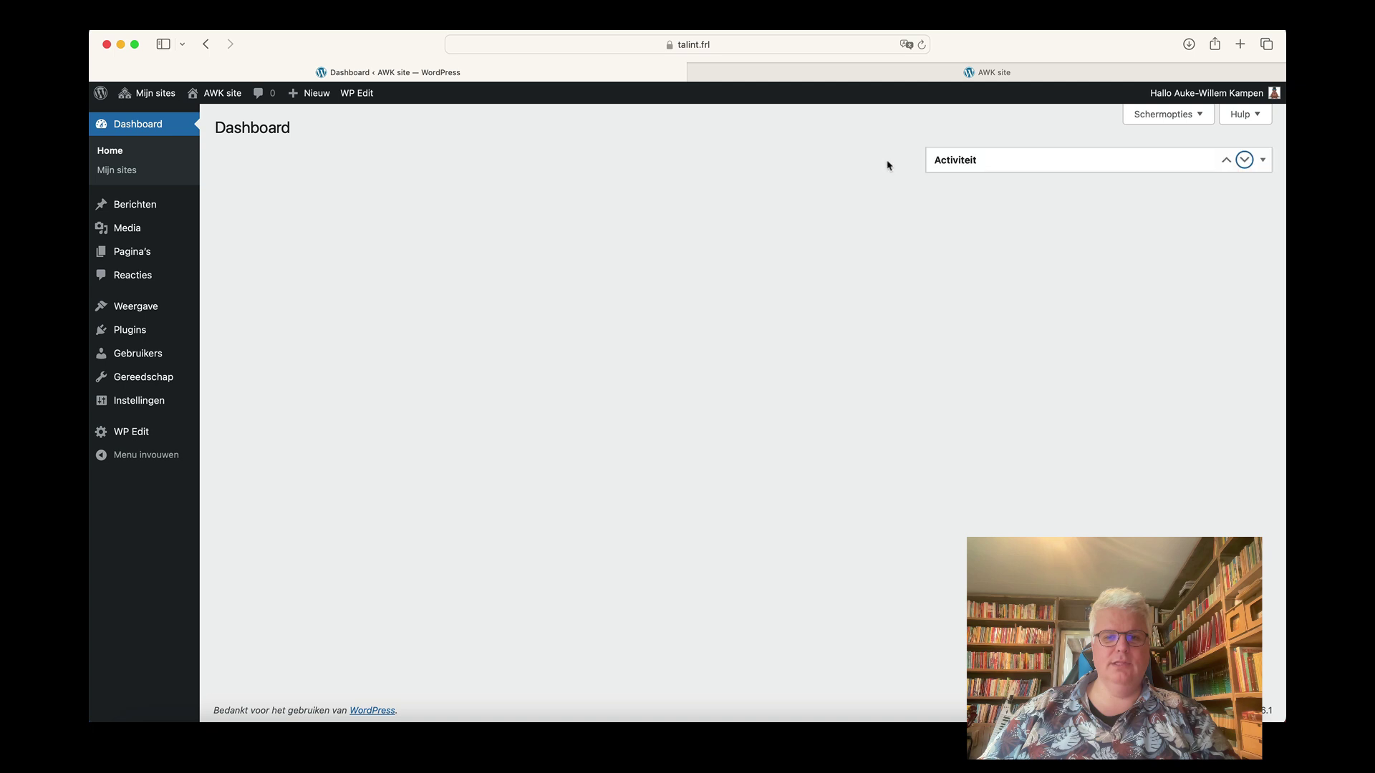
pyautogui.click(1245, 162)
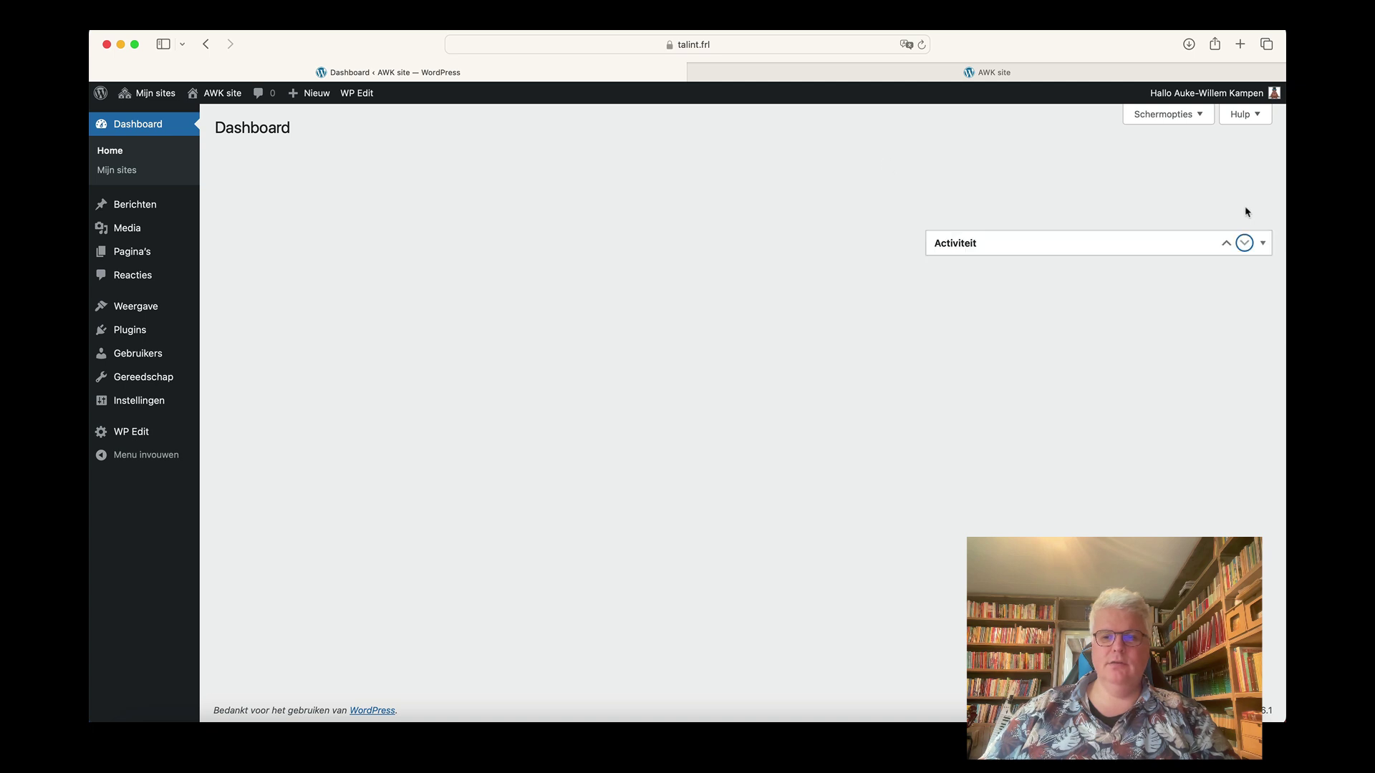
pyautogui.click(1226, 243)
pyautogui.click(1226, 161)
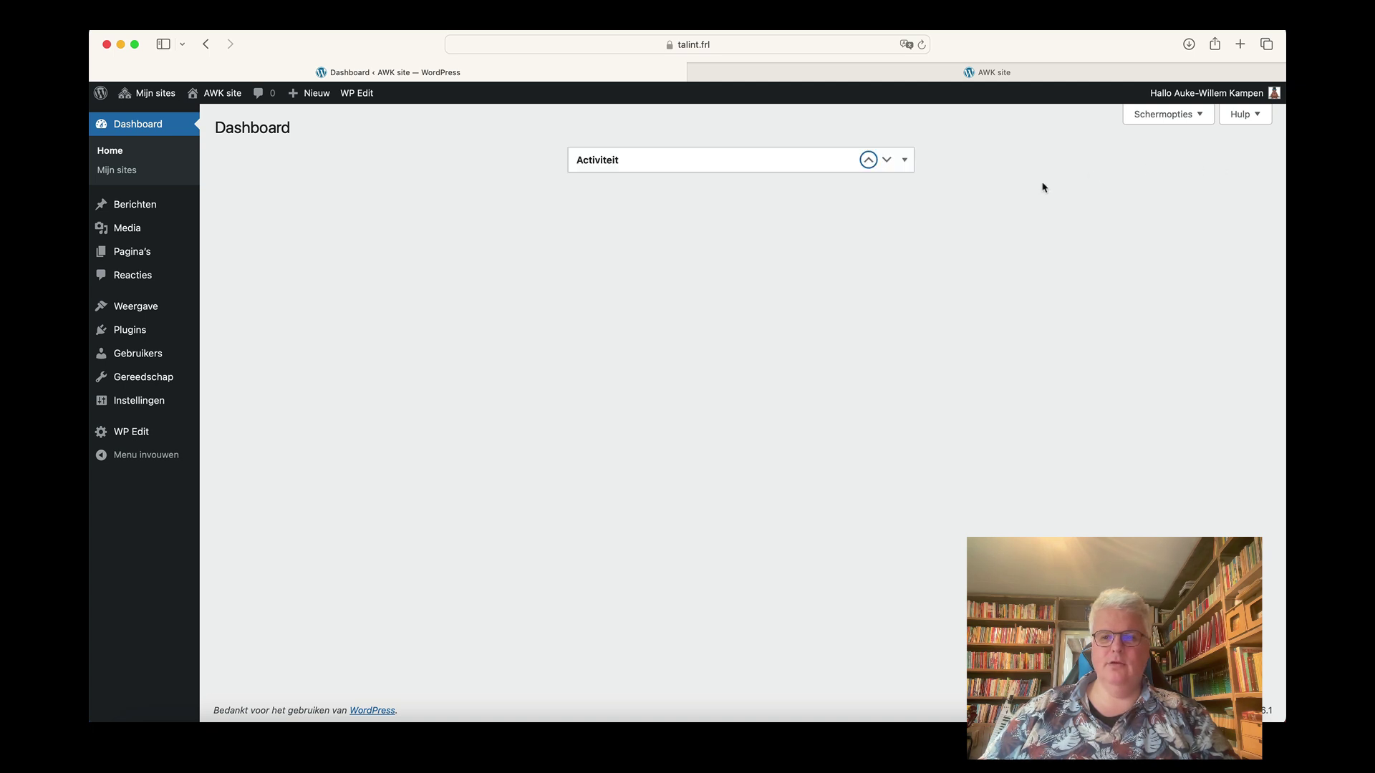
pyautogui.click(869, 161)
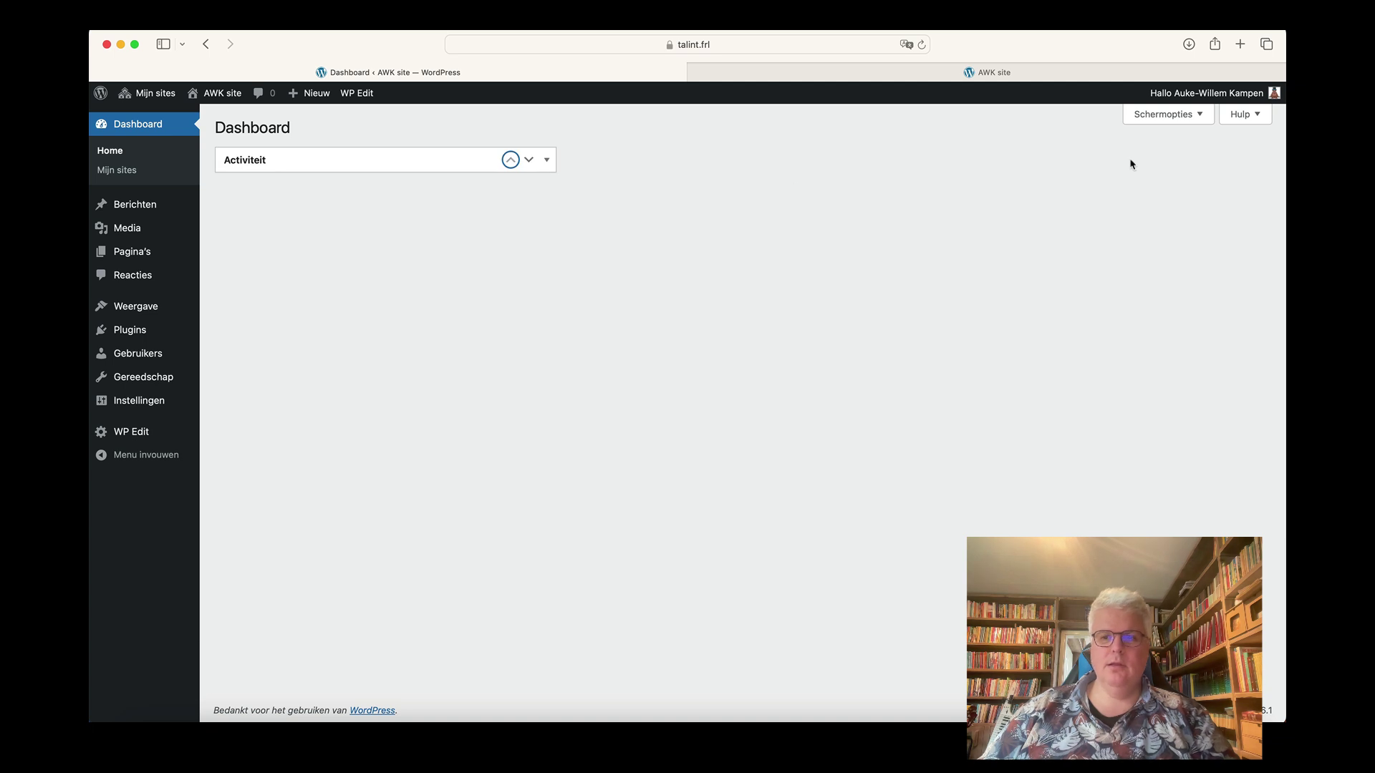
# Show and hide the In een oogopslag box through the screen options, and hide the Activiteit box from the dashboard
pyautogui.click(1200, 118)
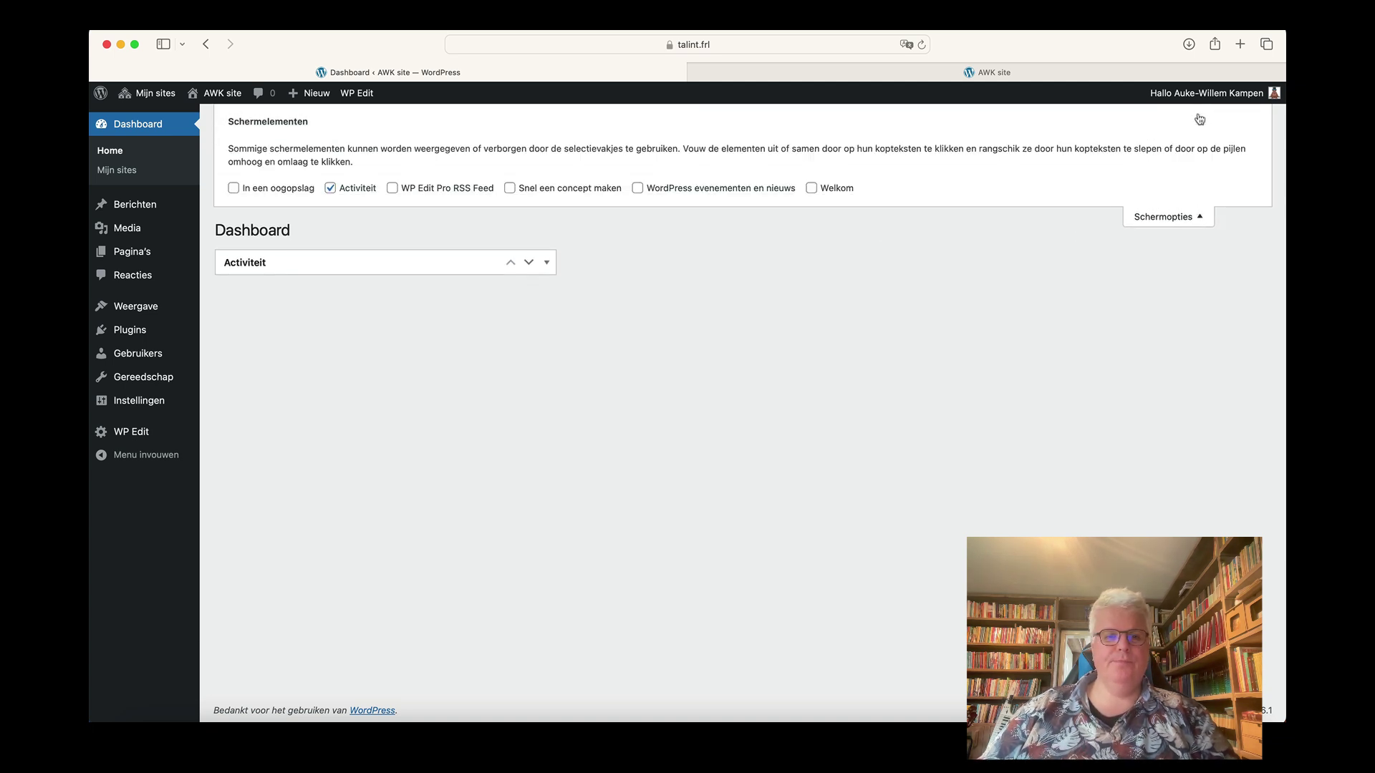
pyautogui.click(233, 189)
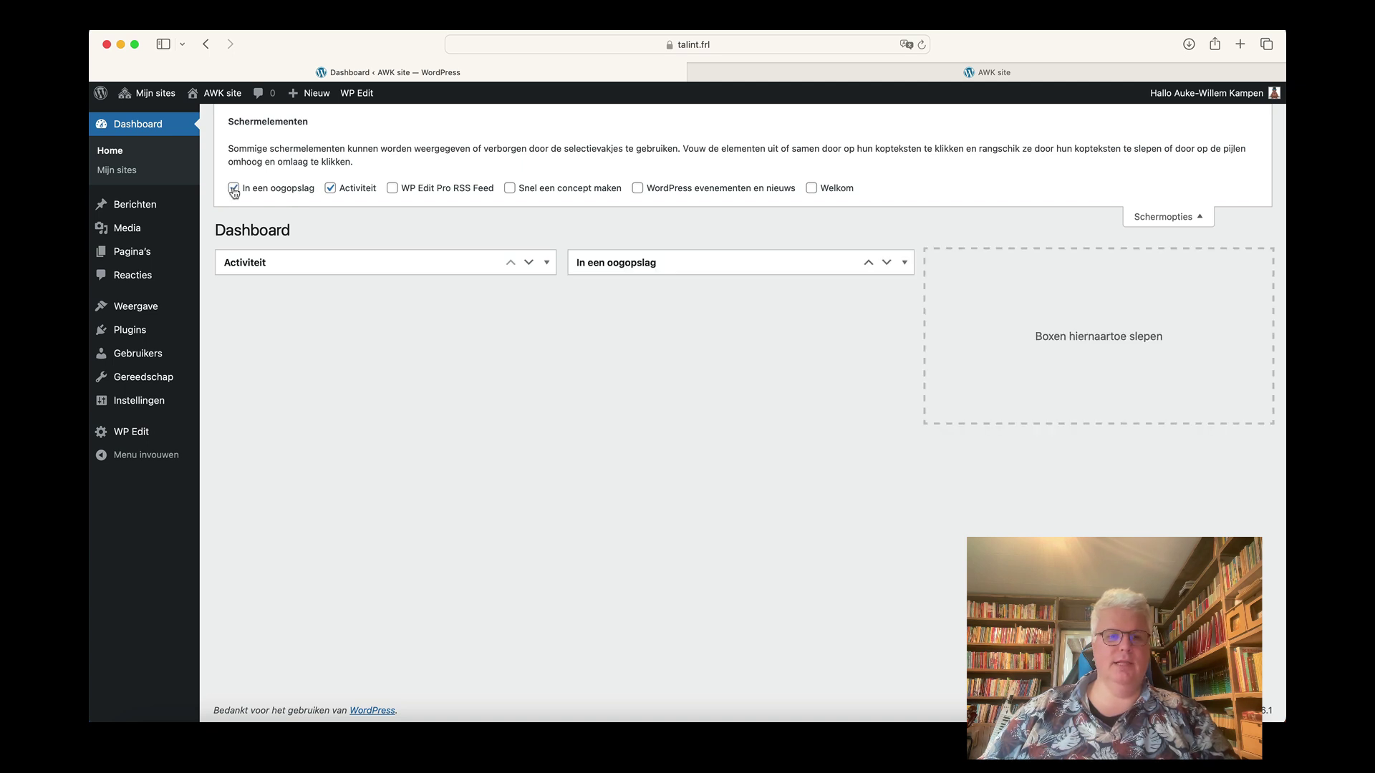
pyautogui.click(234, 189)
pyautogui.click(331, 189)
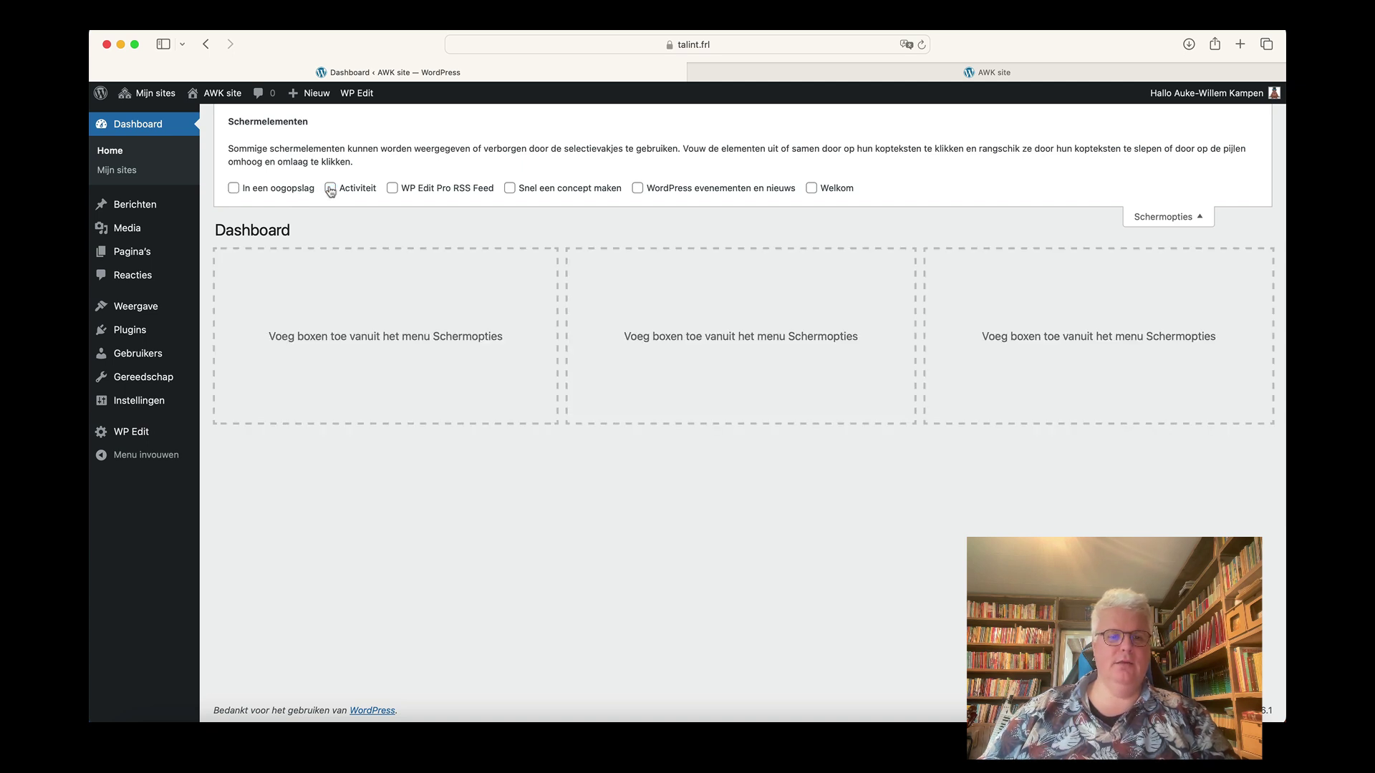
# Toggle the WP Edit Pro RSS Feed, Snel een concept maken, WordPress evenementen en nieuws and Welkom elements on and off, and close the screen options
pyautogui.click(393, 189)
pyautogui.click(393, 189)
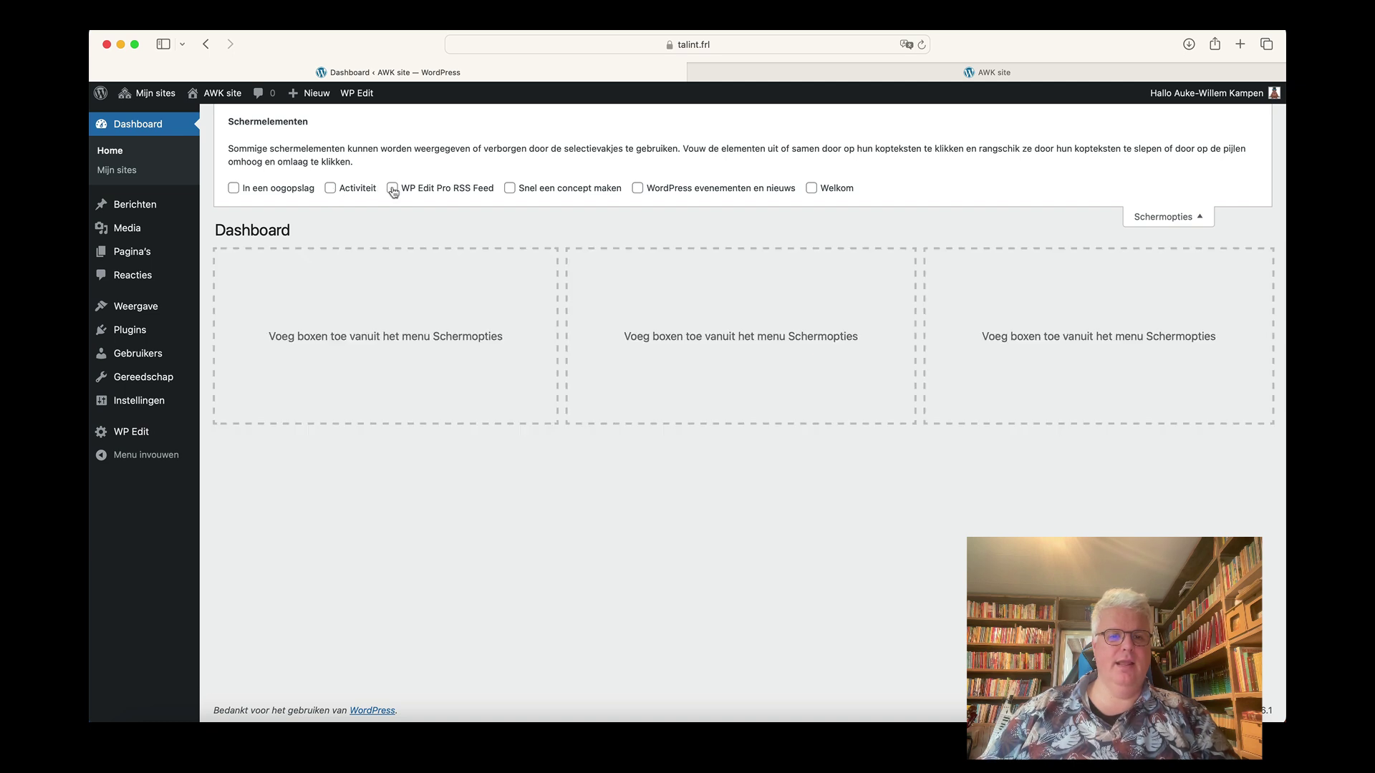
pyautogui.click(510, 190)
pyautogui.click(510, 189)
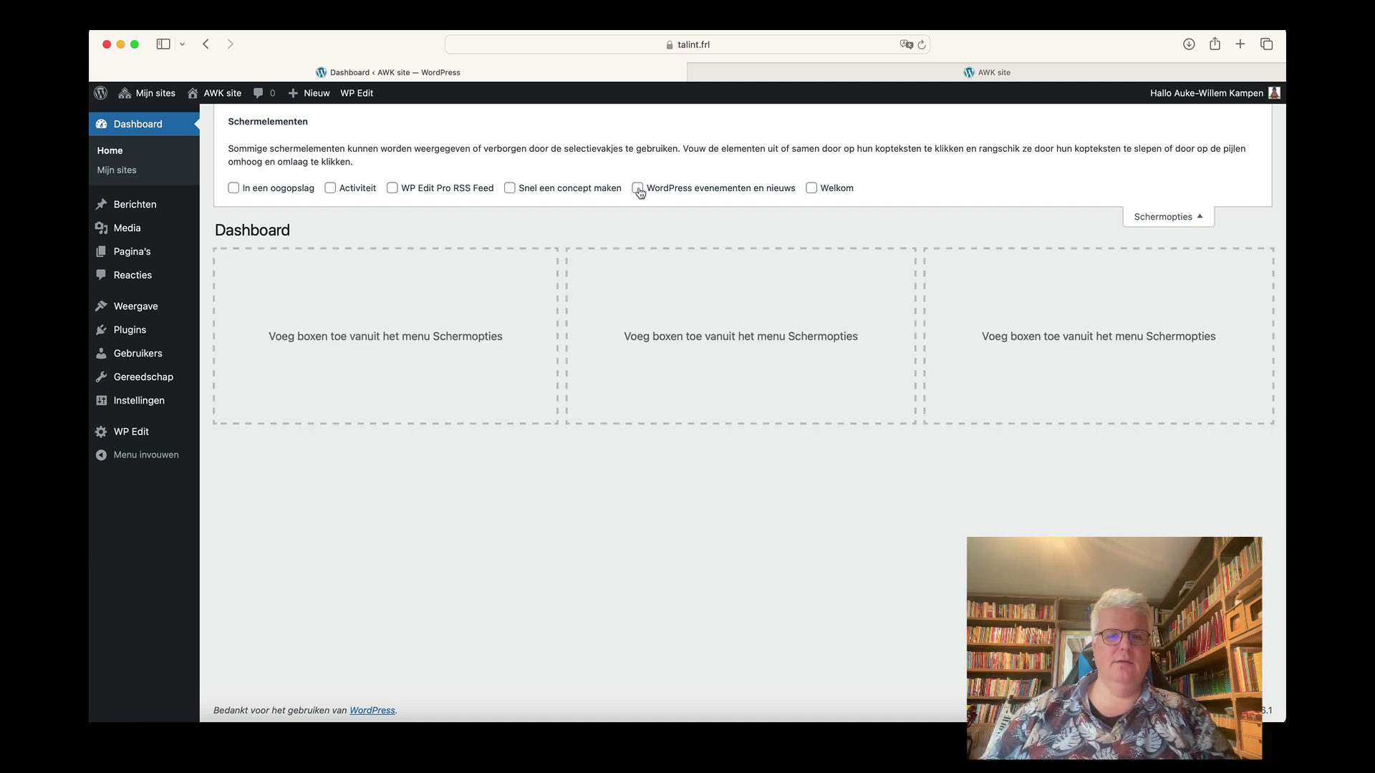
pyautogui.click(638, 189)
pyautogui.click(638, 190)
pyautogui.click(812, 189)
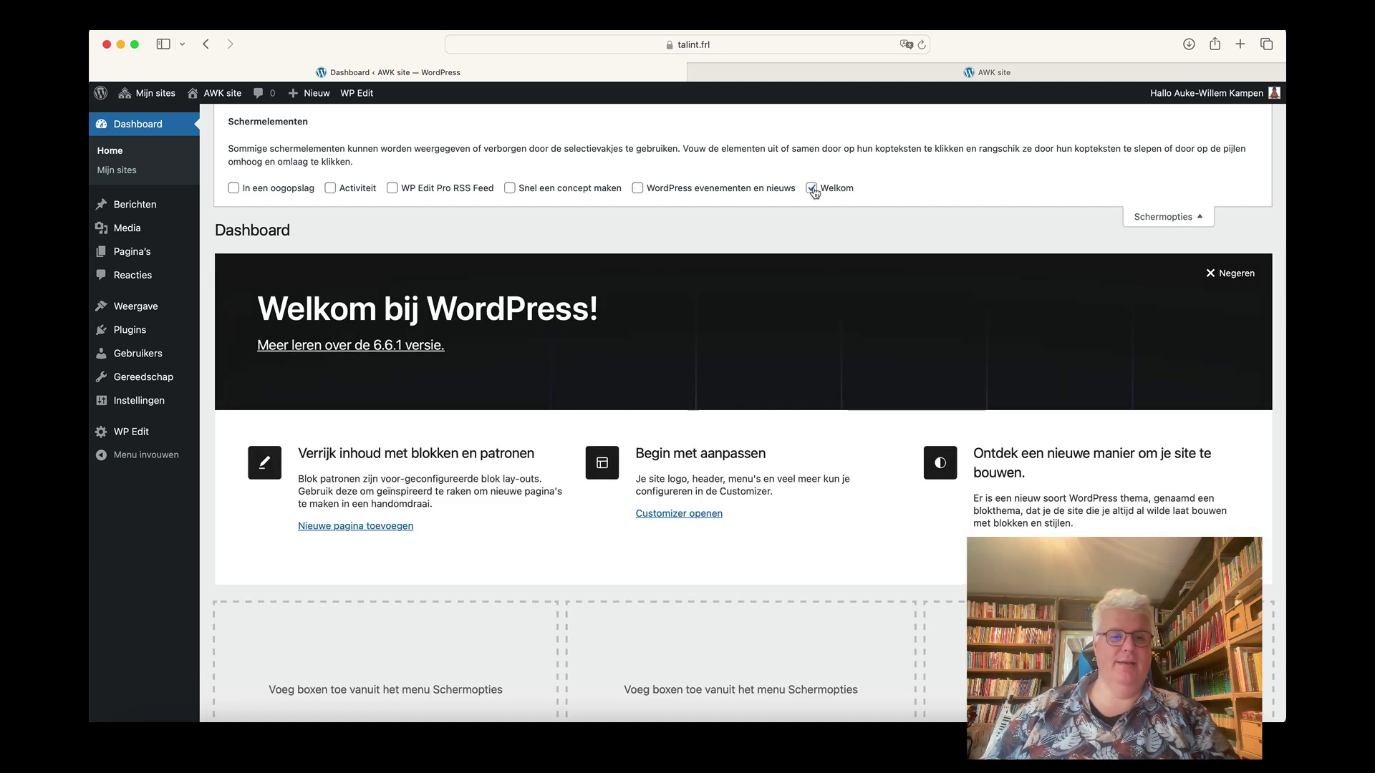
pyautogui.click(812, 189)
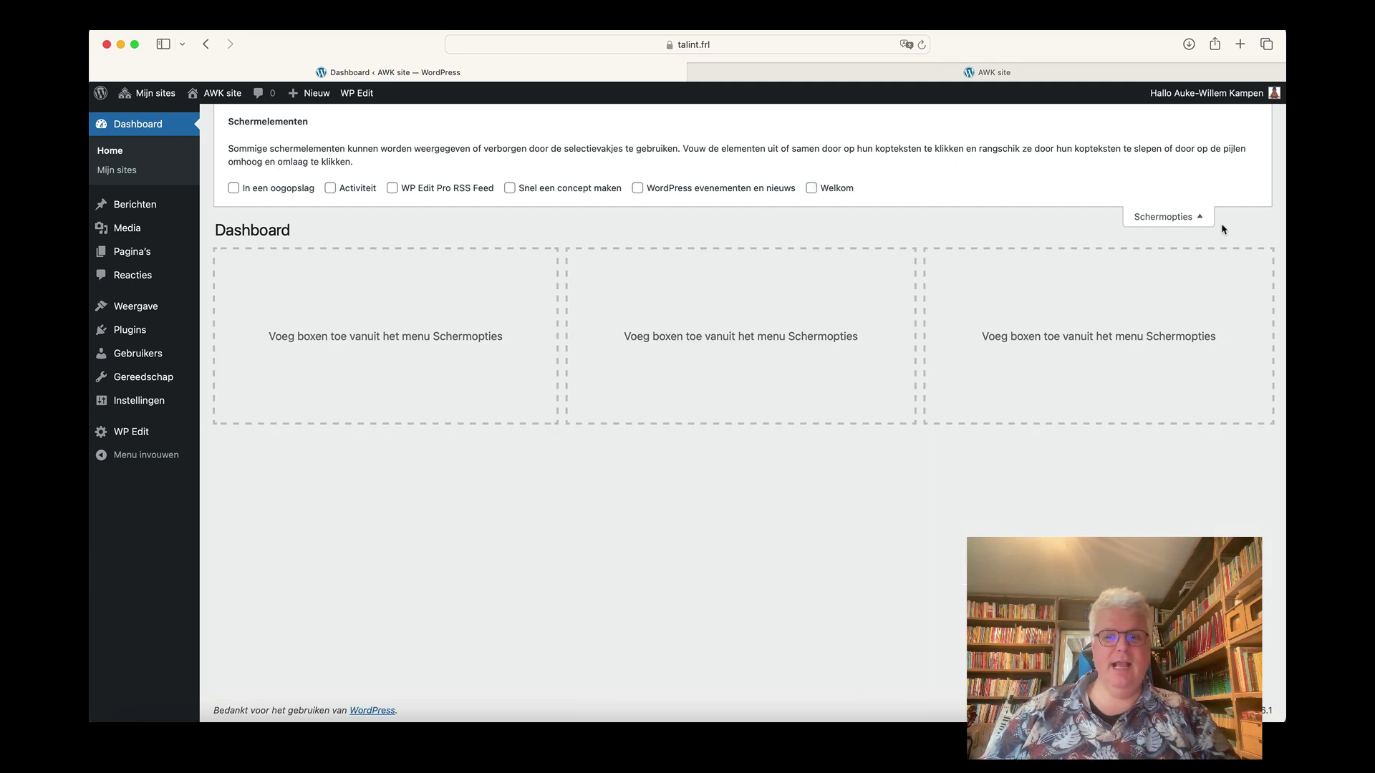
pyautogui.click(1182, 220)
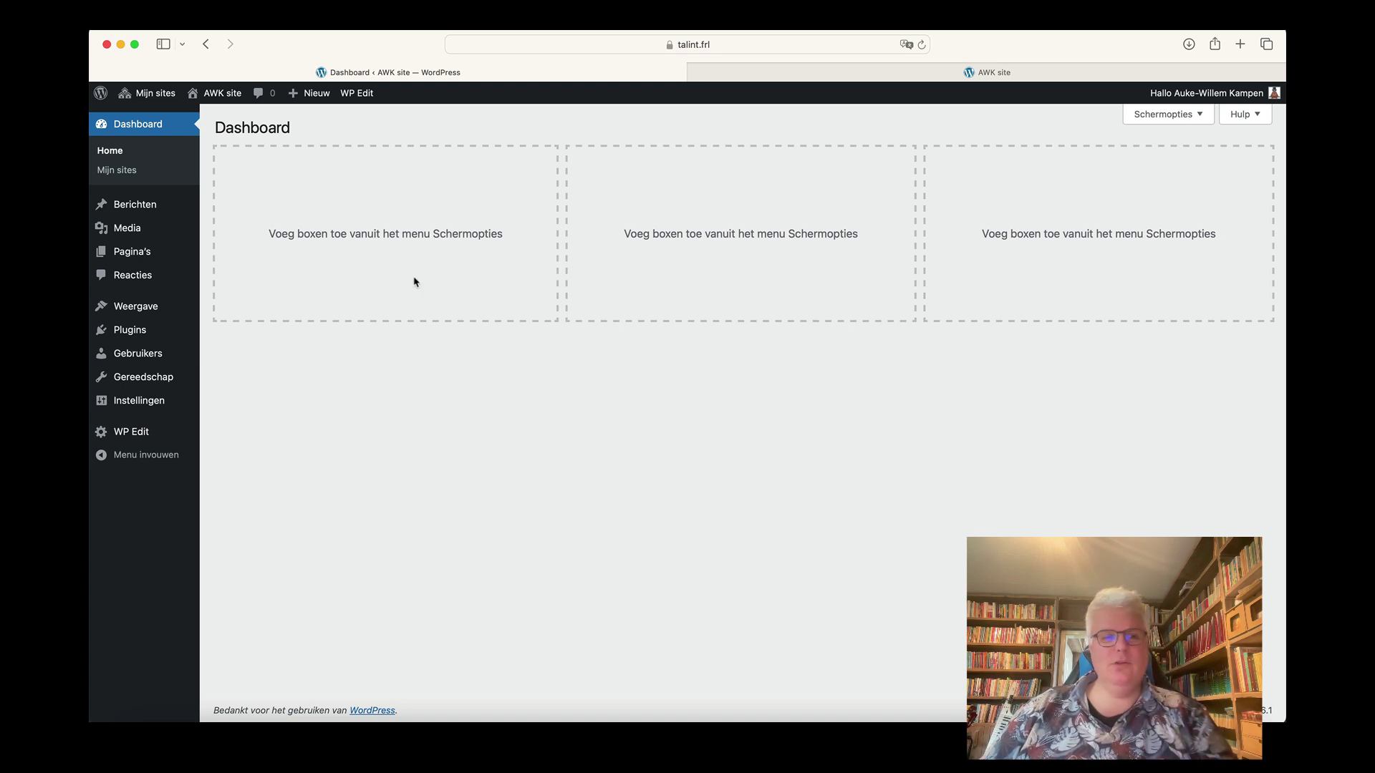
# Open the post "Zomaar een verhaaltje" for editing from the list of all posts
pyautogui.click(132, 204)
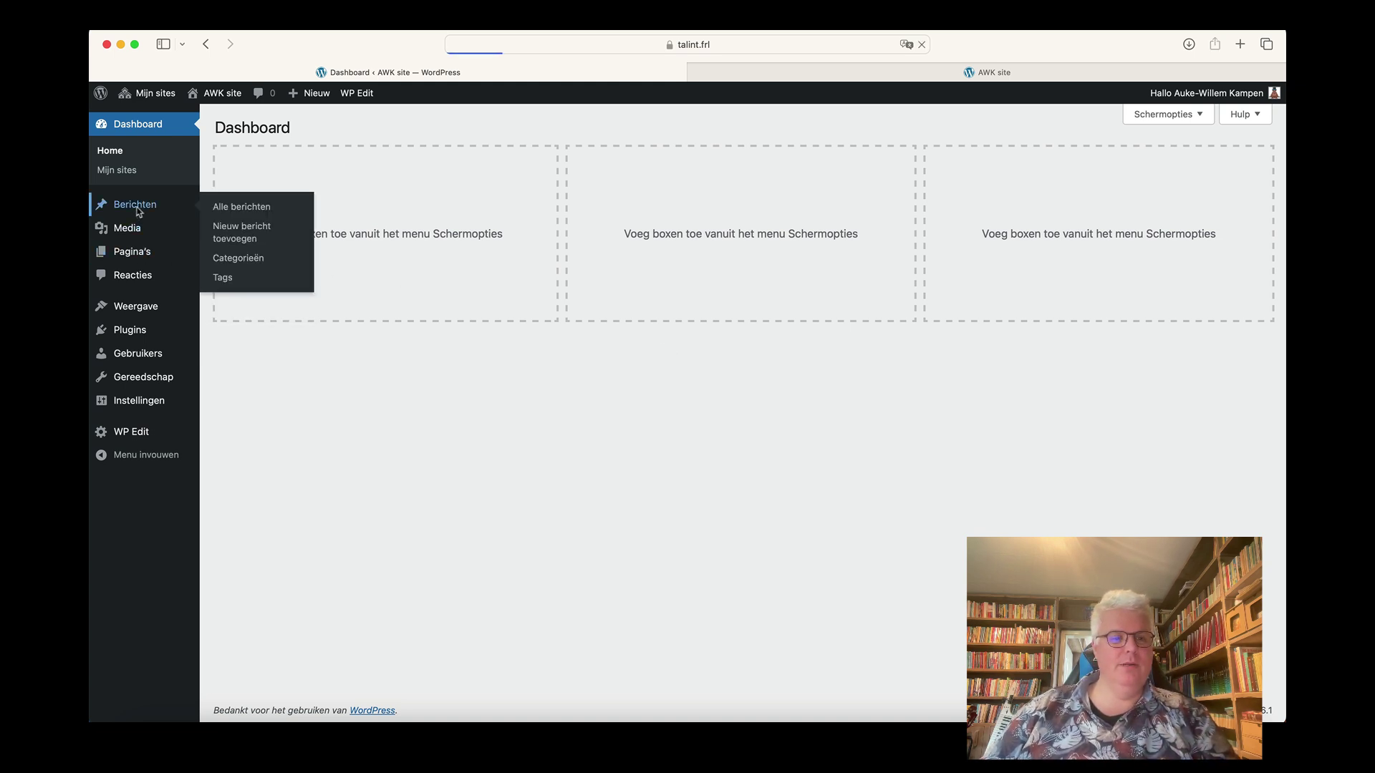
pyautogui.moveTo(261, 247)
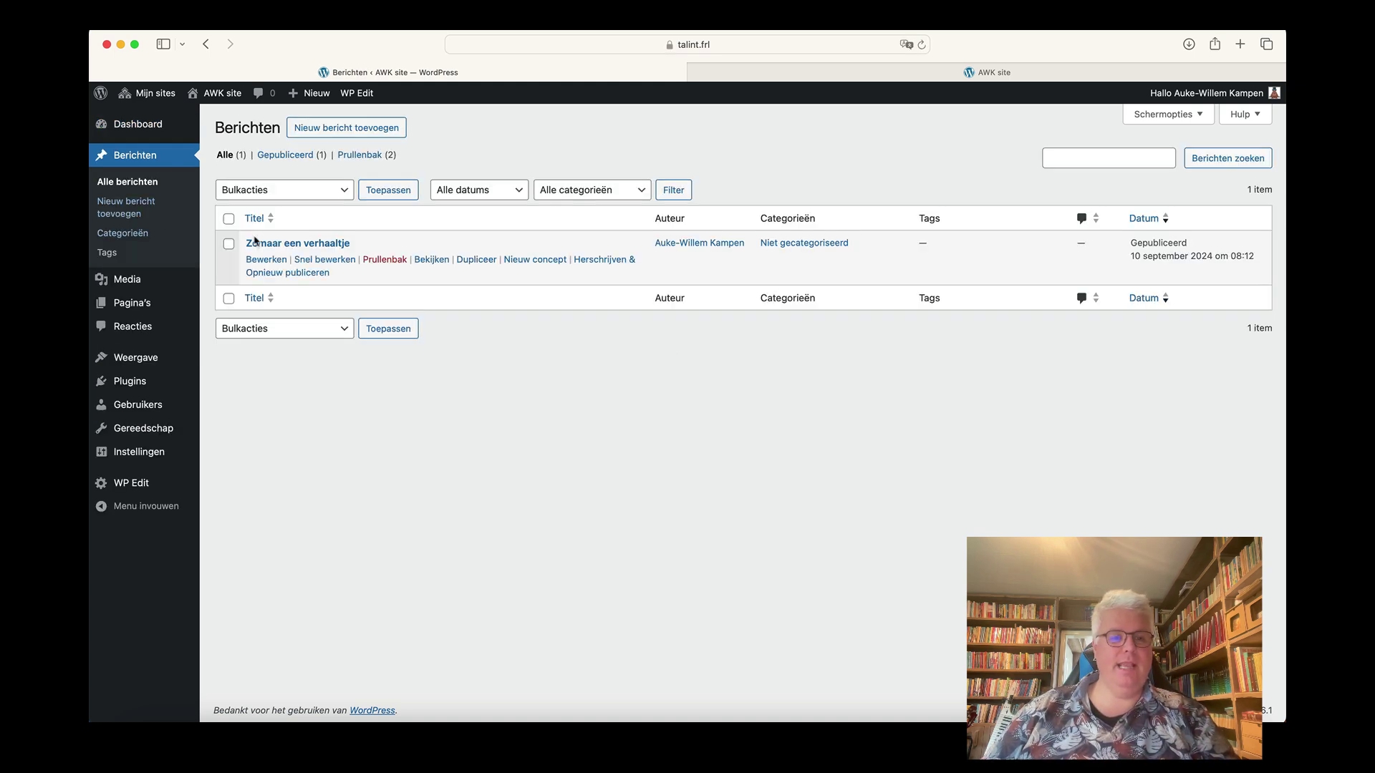
pyautogui.click(308, 244)
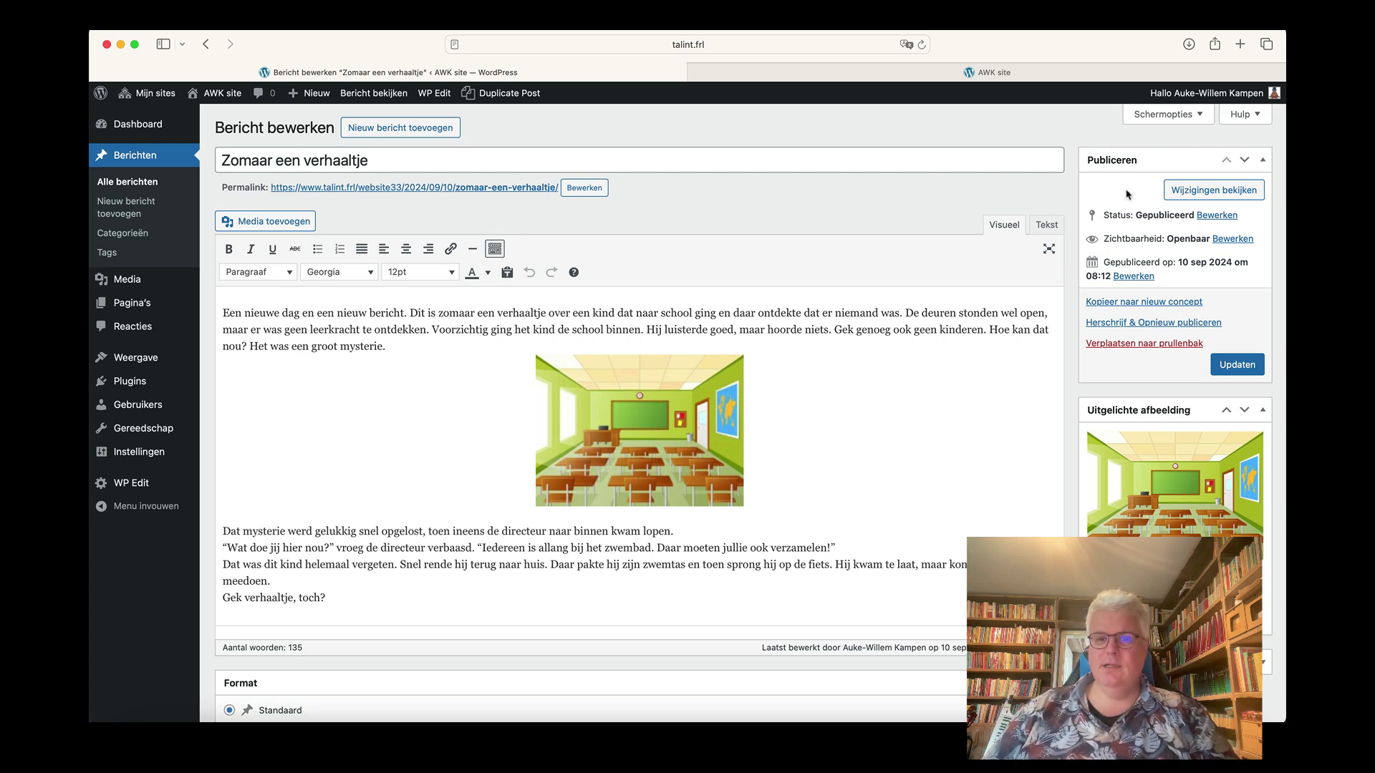
# Compare the post's entry under Laatste berichten on the public homepage with its editor, and examine the settings boxes around the editor
pyautogui.click(996, 74)
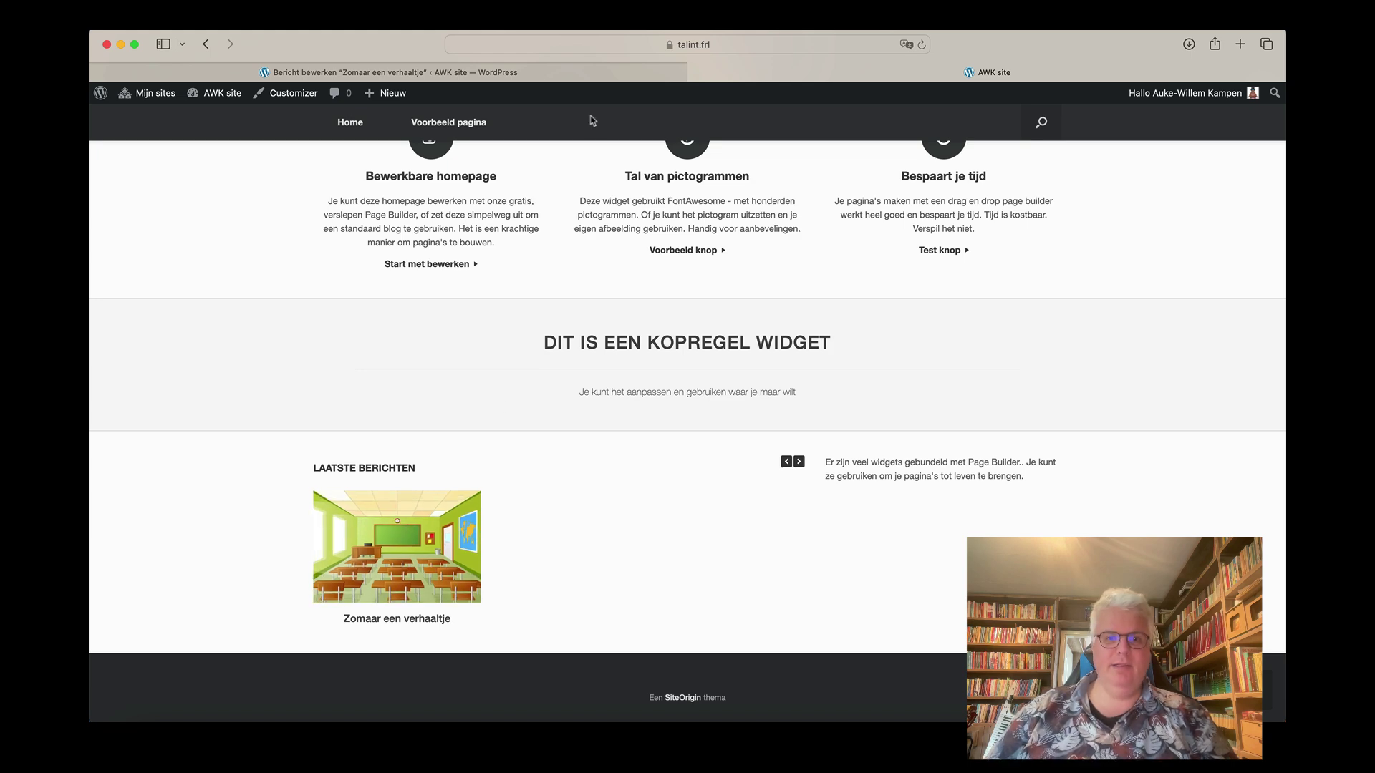
pyautogui.click(623, 73)
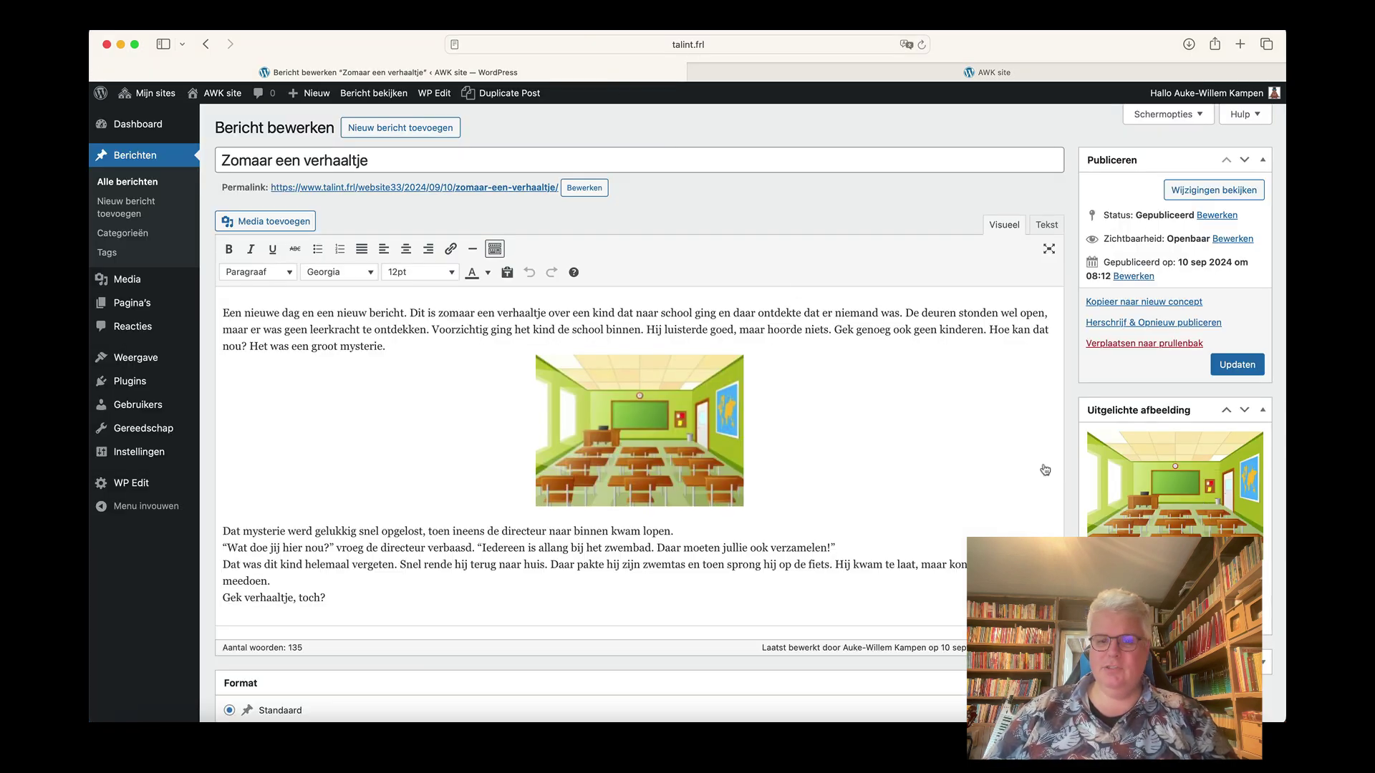
pyautogui.click(820, 73)
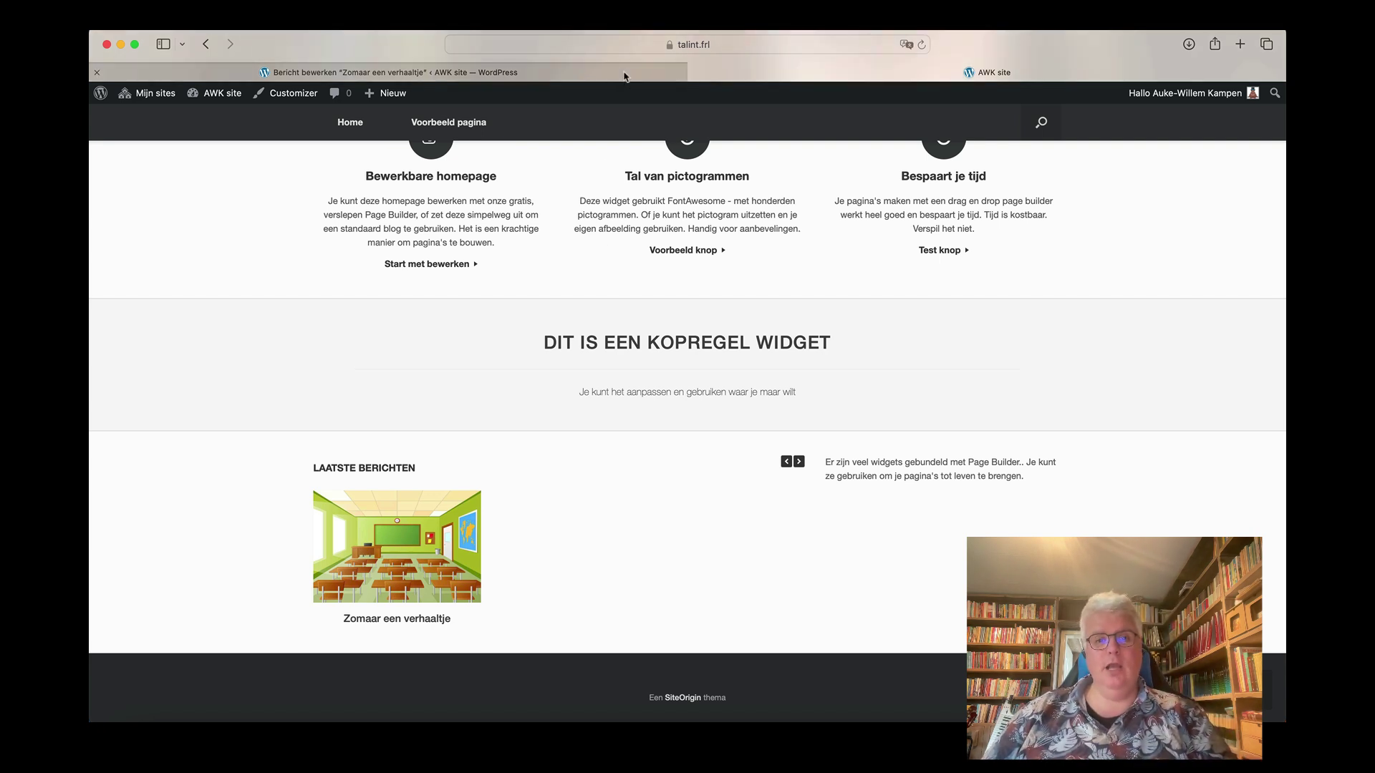
pyautogui.moveTo(624, 74)
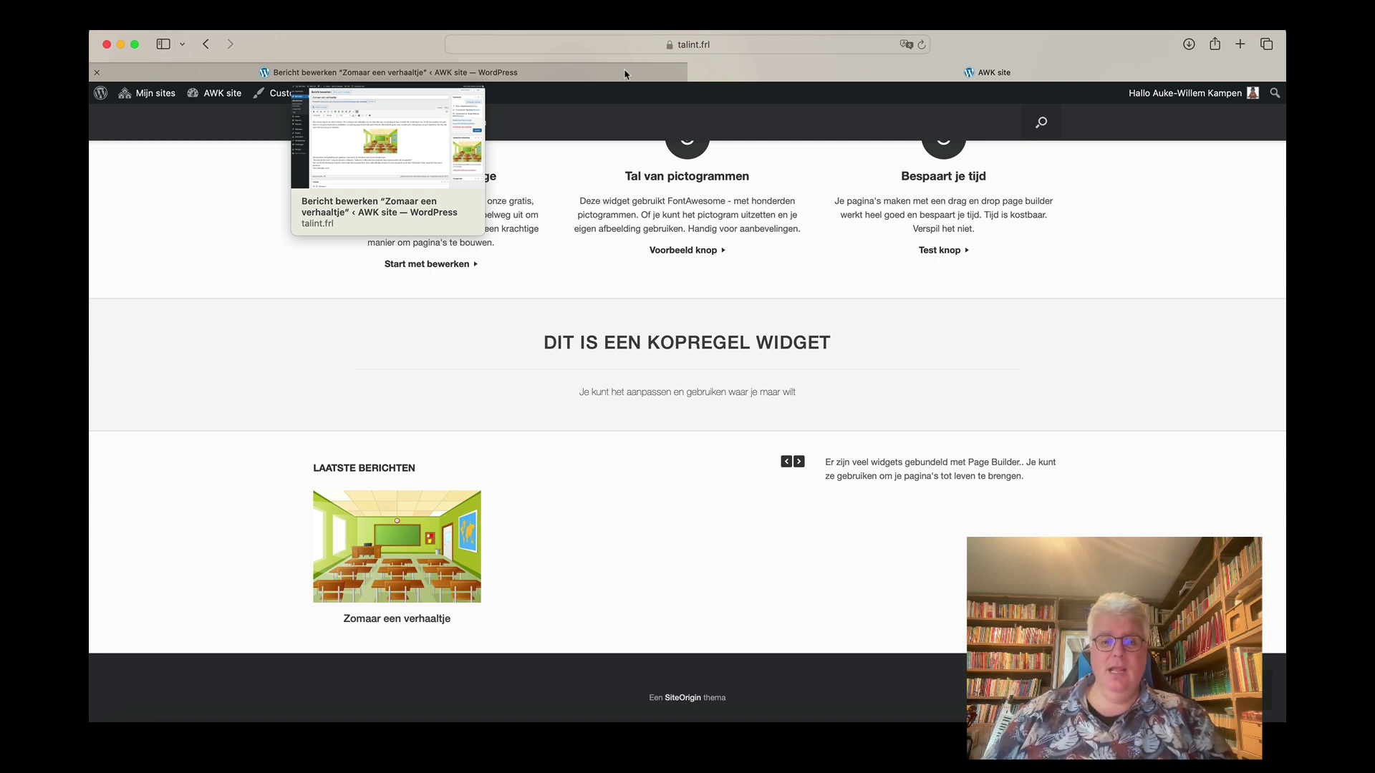
pyautogui.click(625, 74)
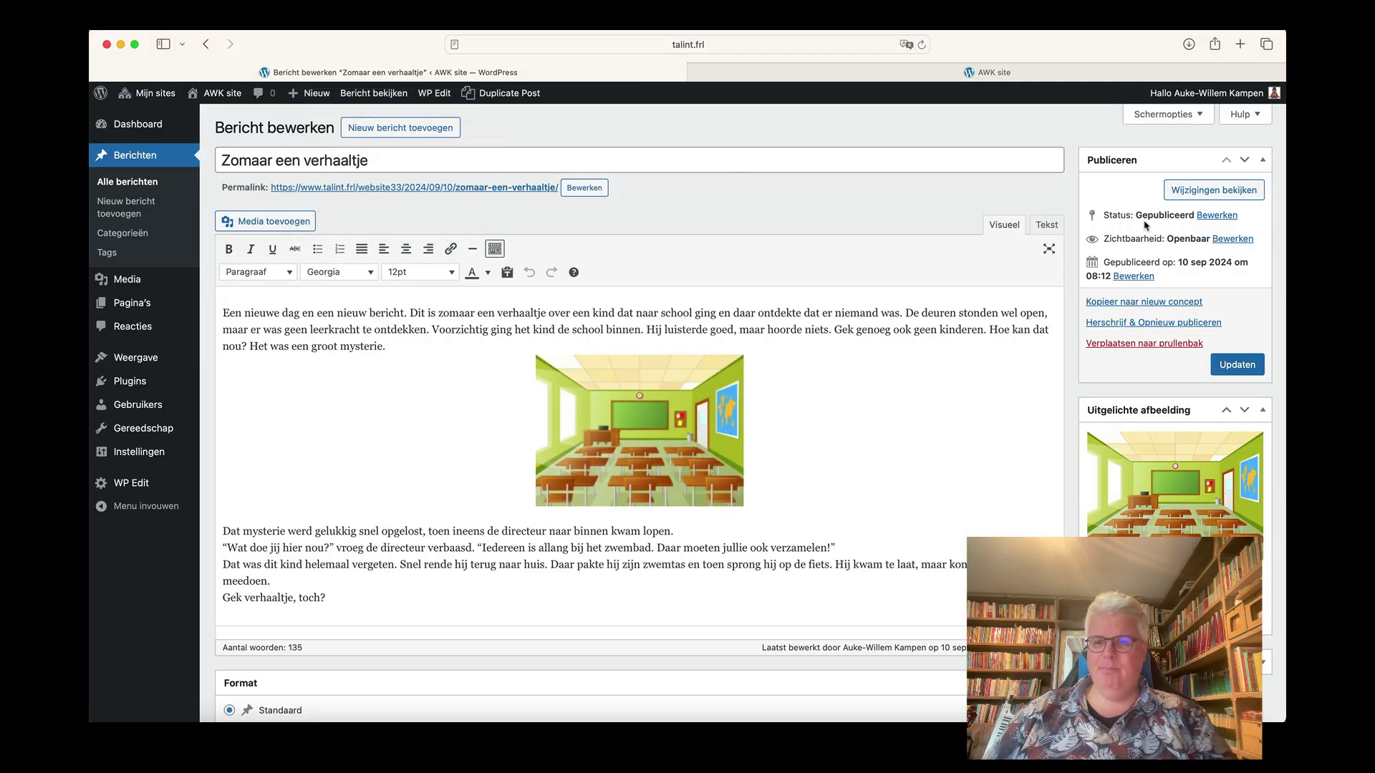
pyautogui.scroll(-5, 1149, 395)
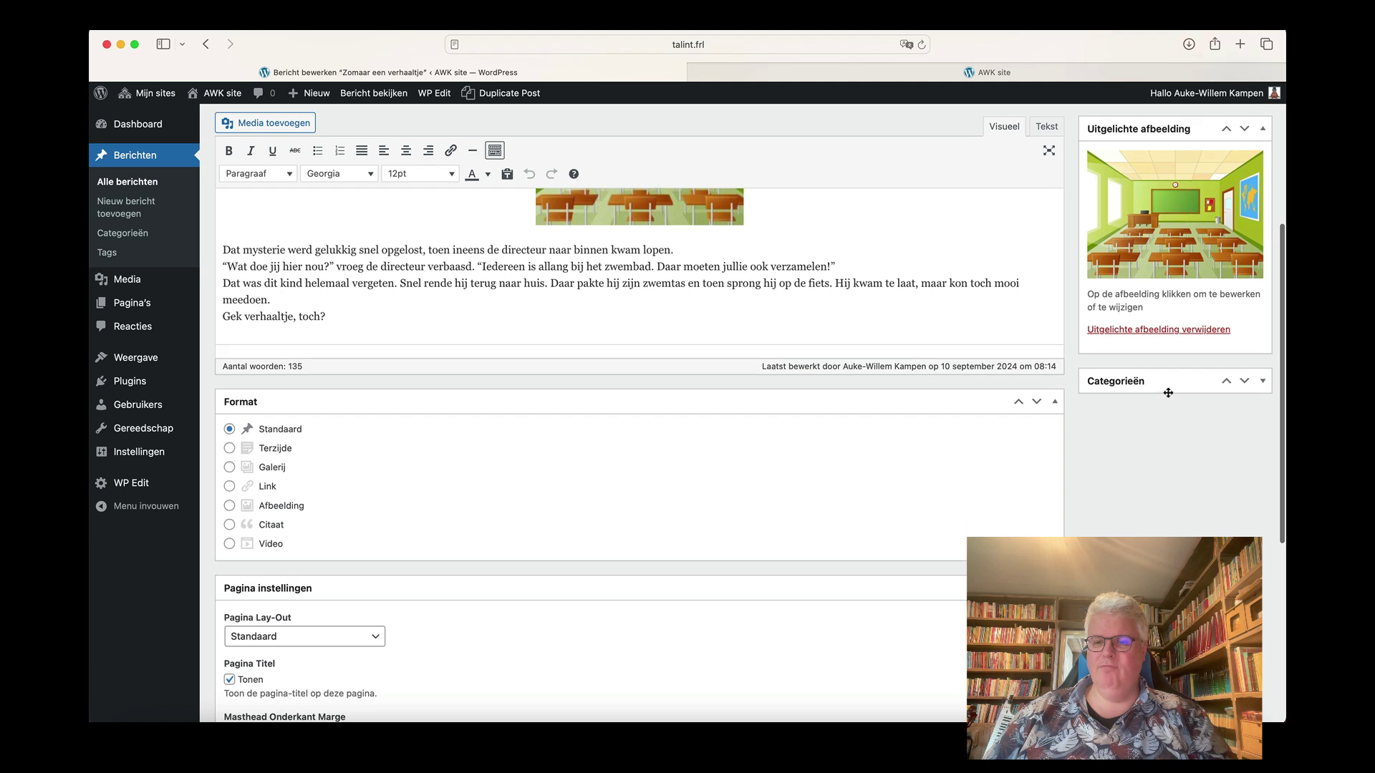
pyautogui.scroll(-6, 774, 422)
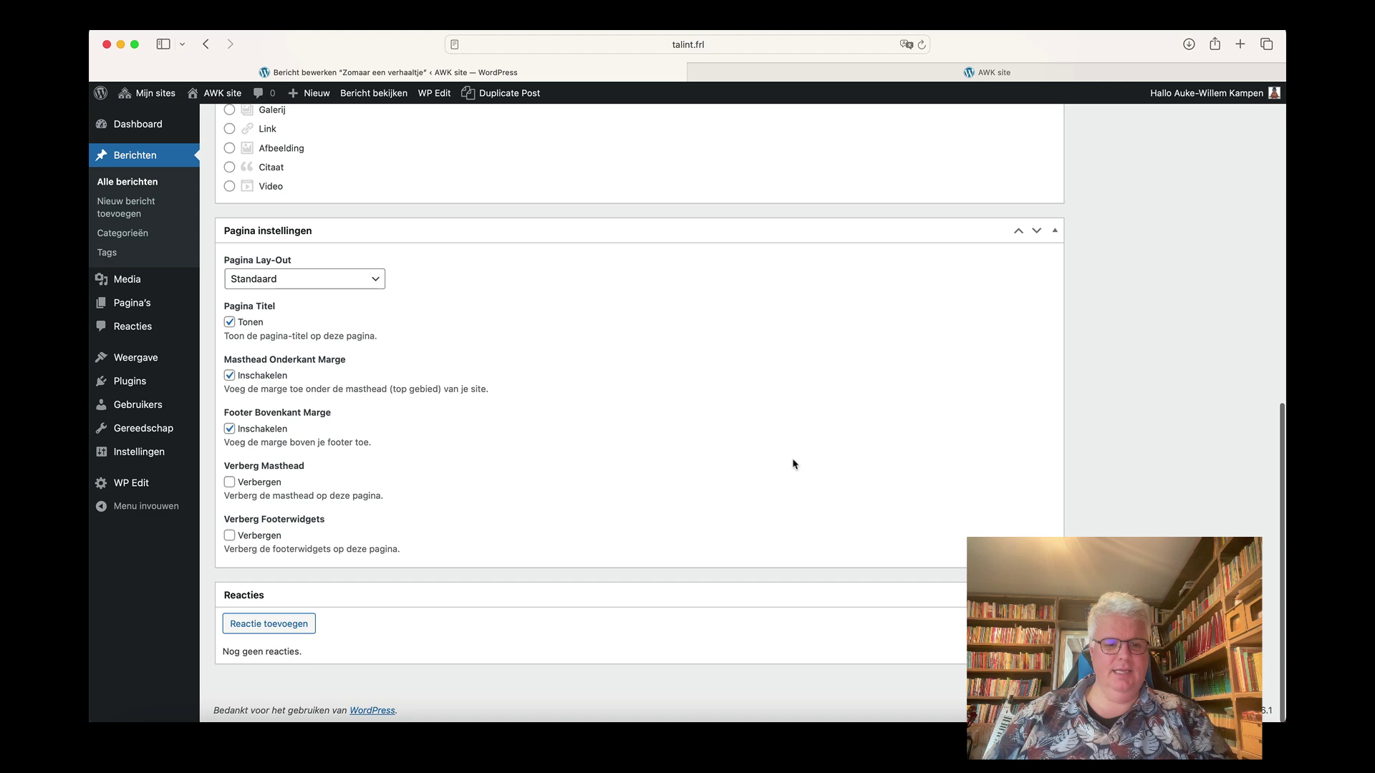
pyautogui.scroll(10, 794, 464)
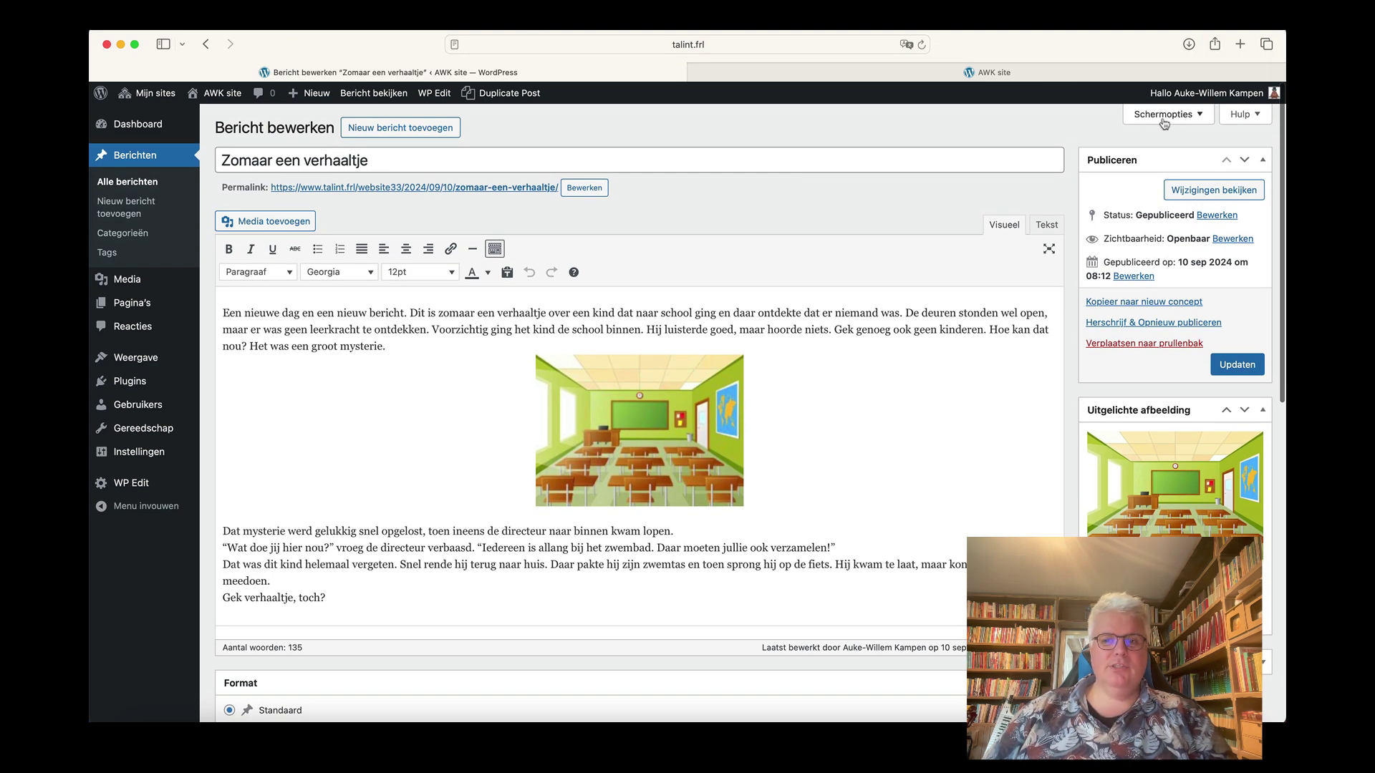
# Hide the Reacties box from the post editing screen through the screen options
pyautogui.click(1197, 116)
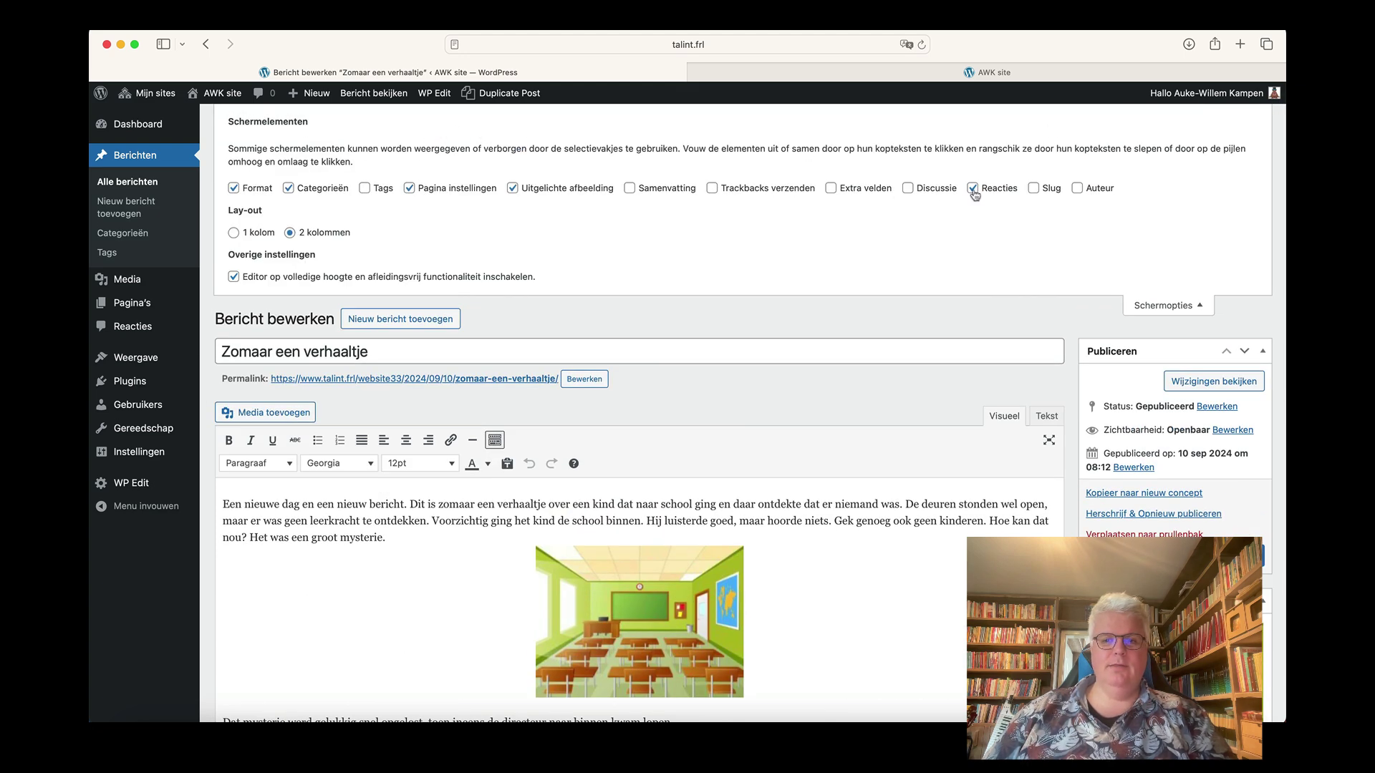
pyautogui.scroll(-15, 893, 290)
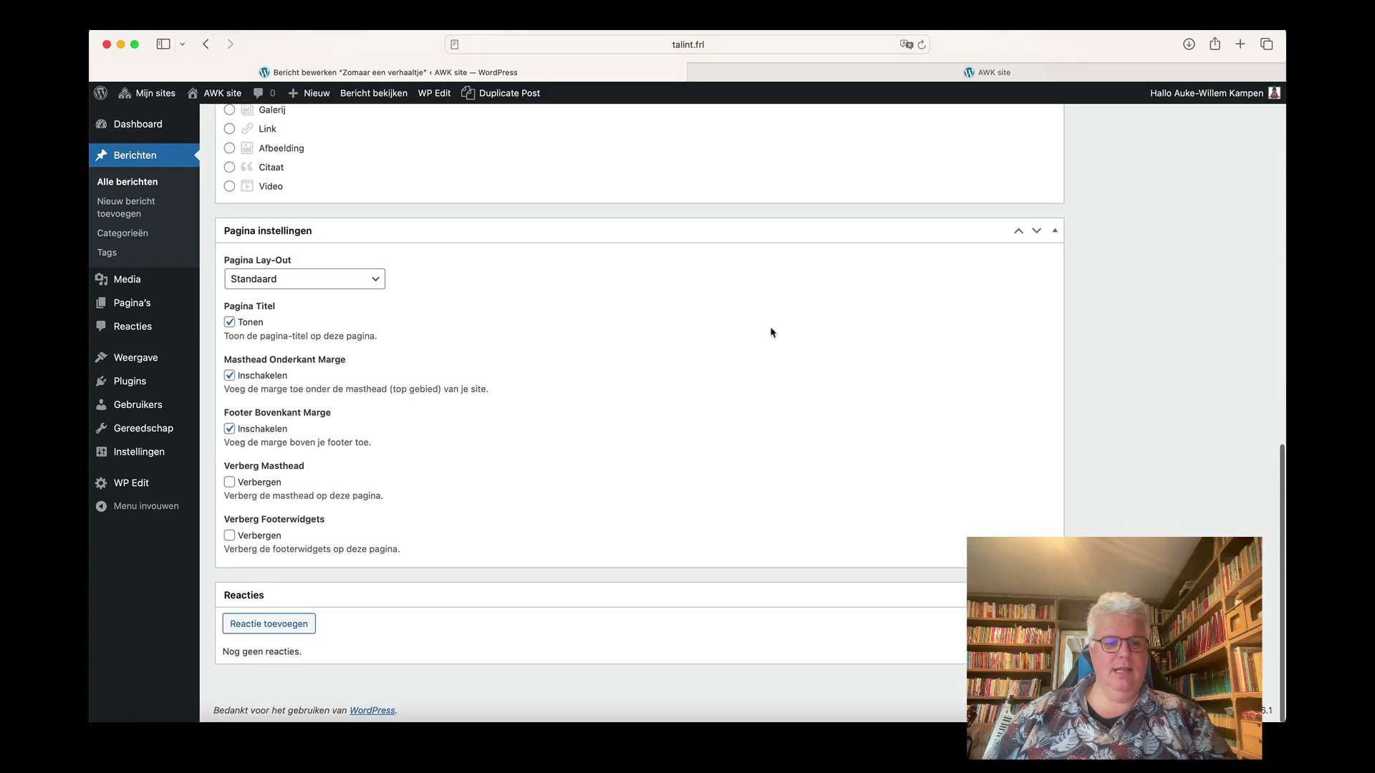
pyautogui.scroll(15, 793, 311)
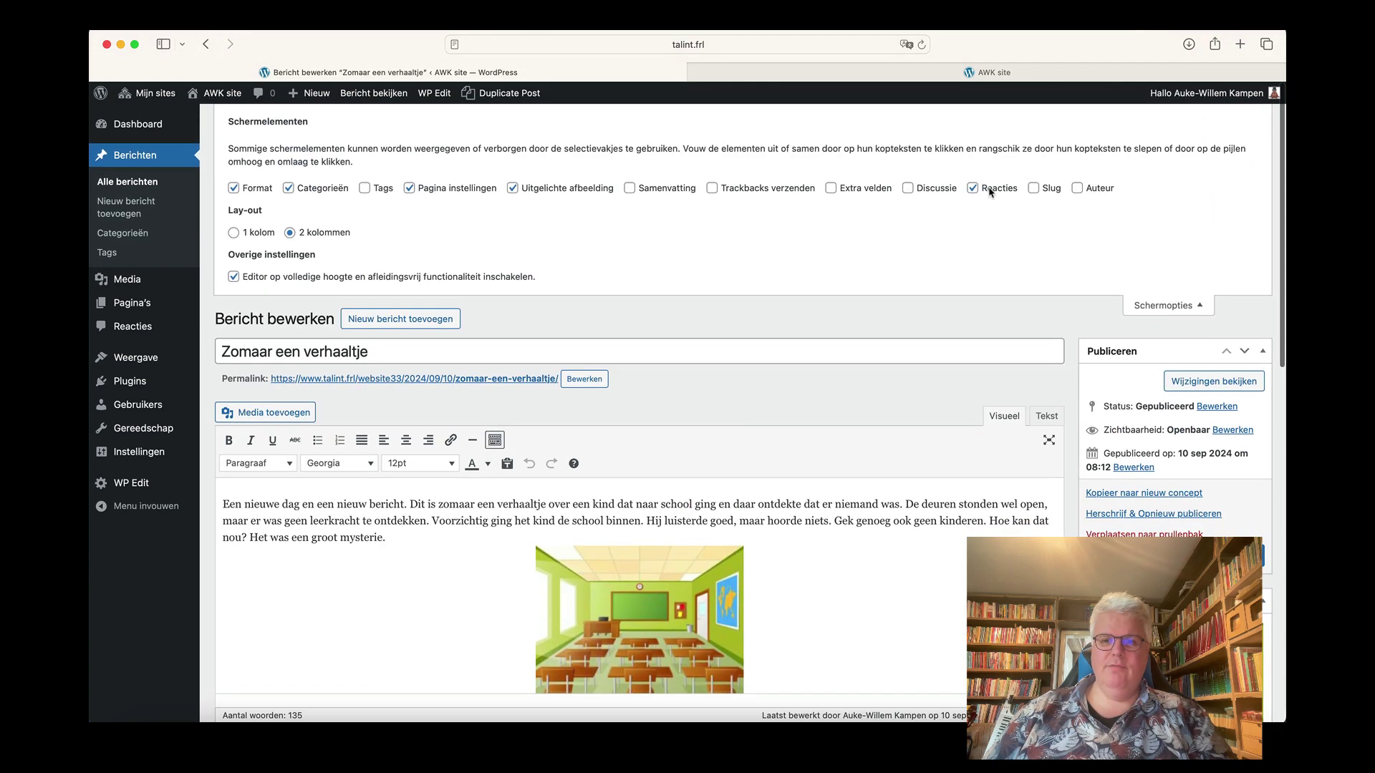
pyautogui.click(973, 188)
pyautogui.scroll(-15, 792, 298)
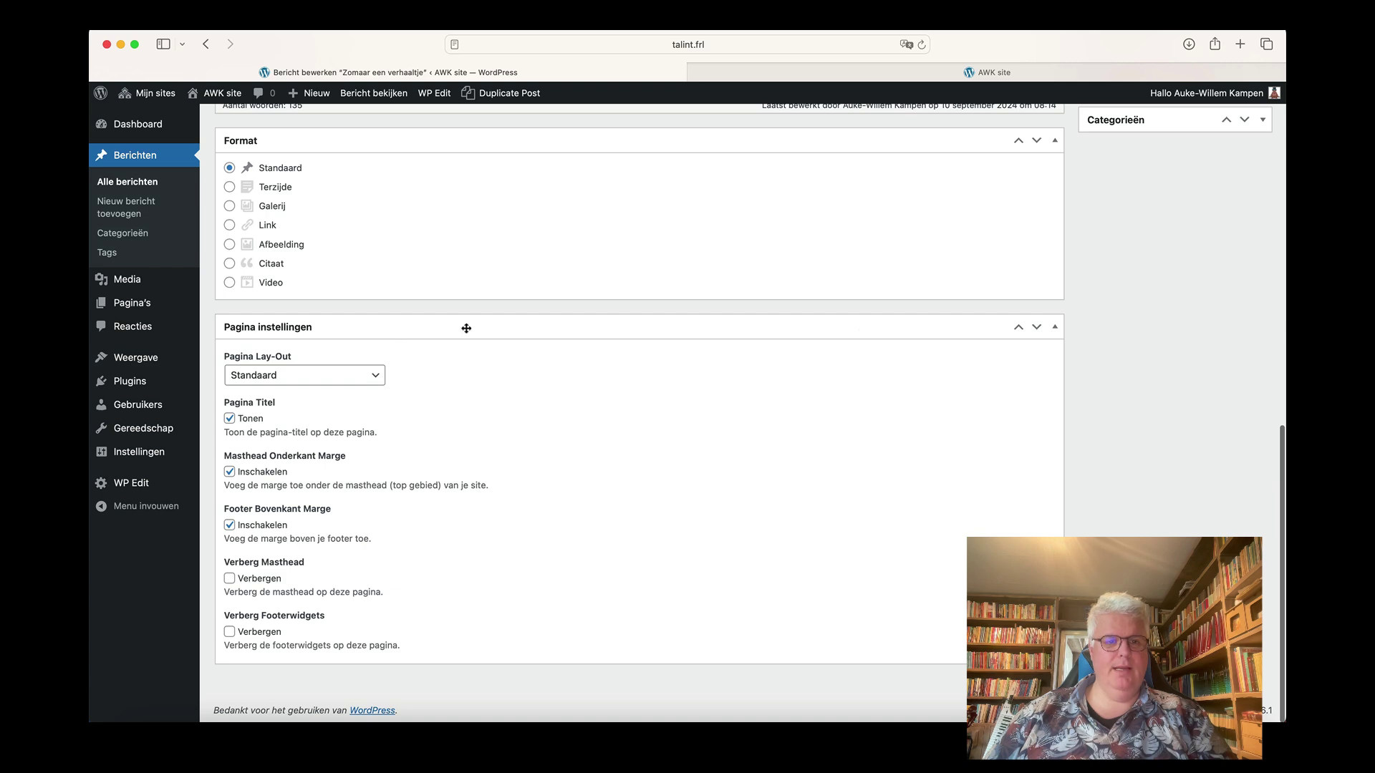
pyautogui.scroll(15, 535, 304)
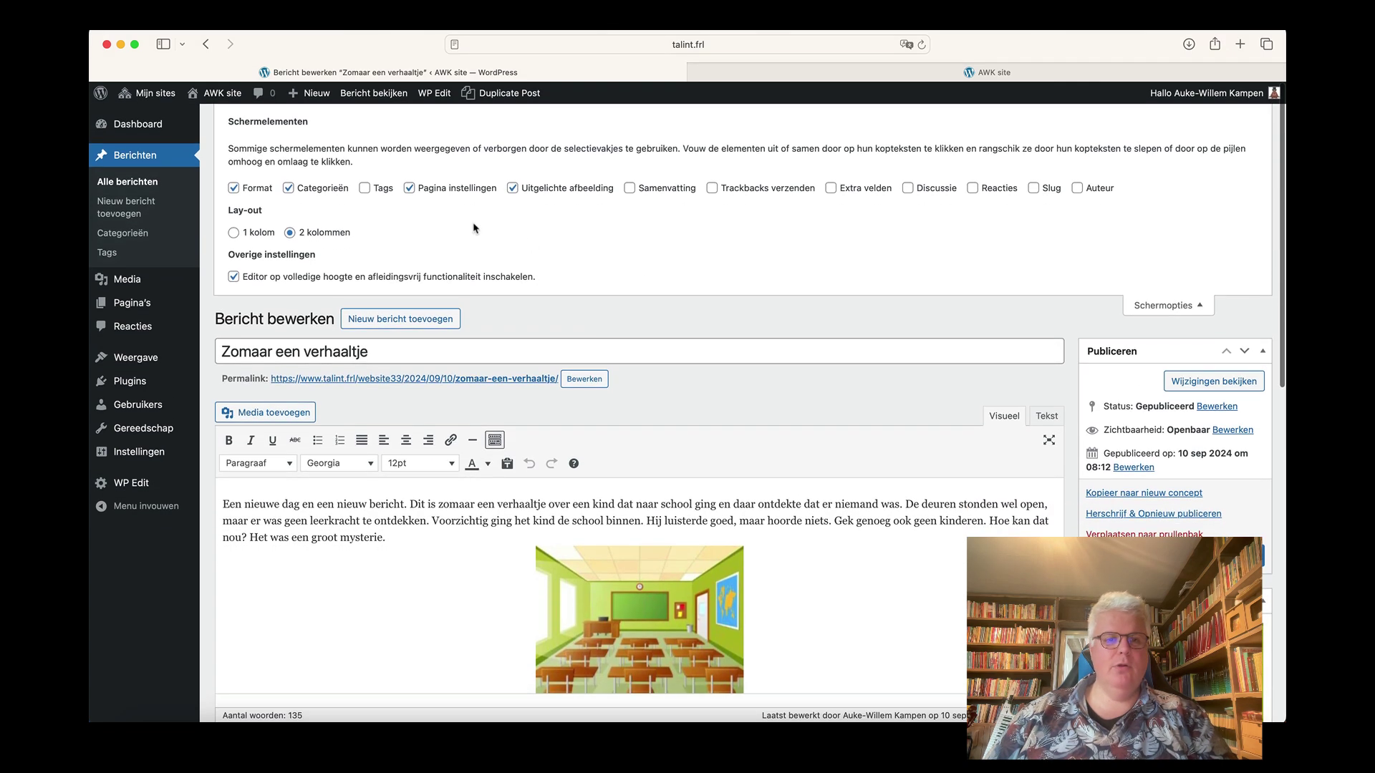
# Hide the Pagina instellingen and Format boxes from the post editing screen
pyautogui.click(410, 189)
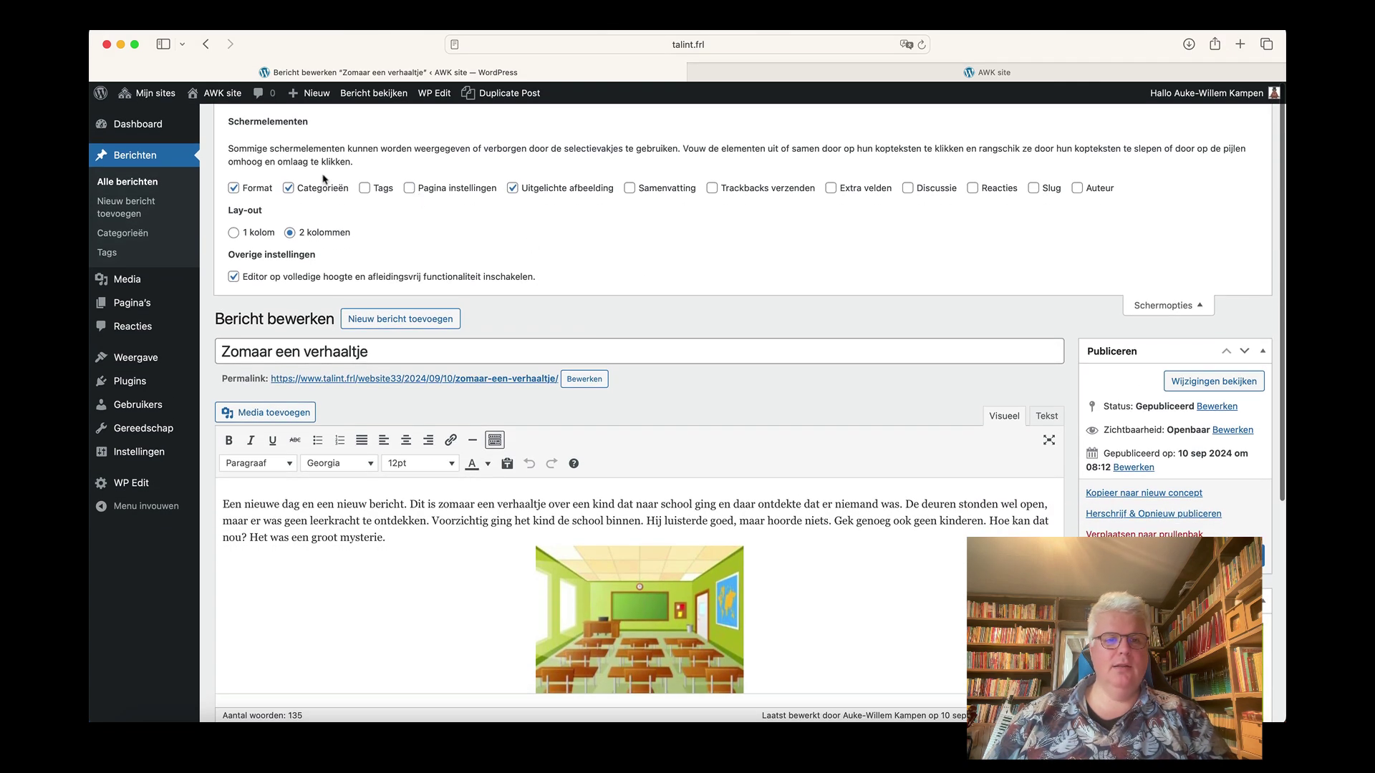
pyautogui.scroll(-5, 765, 358)
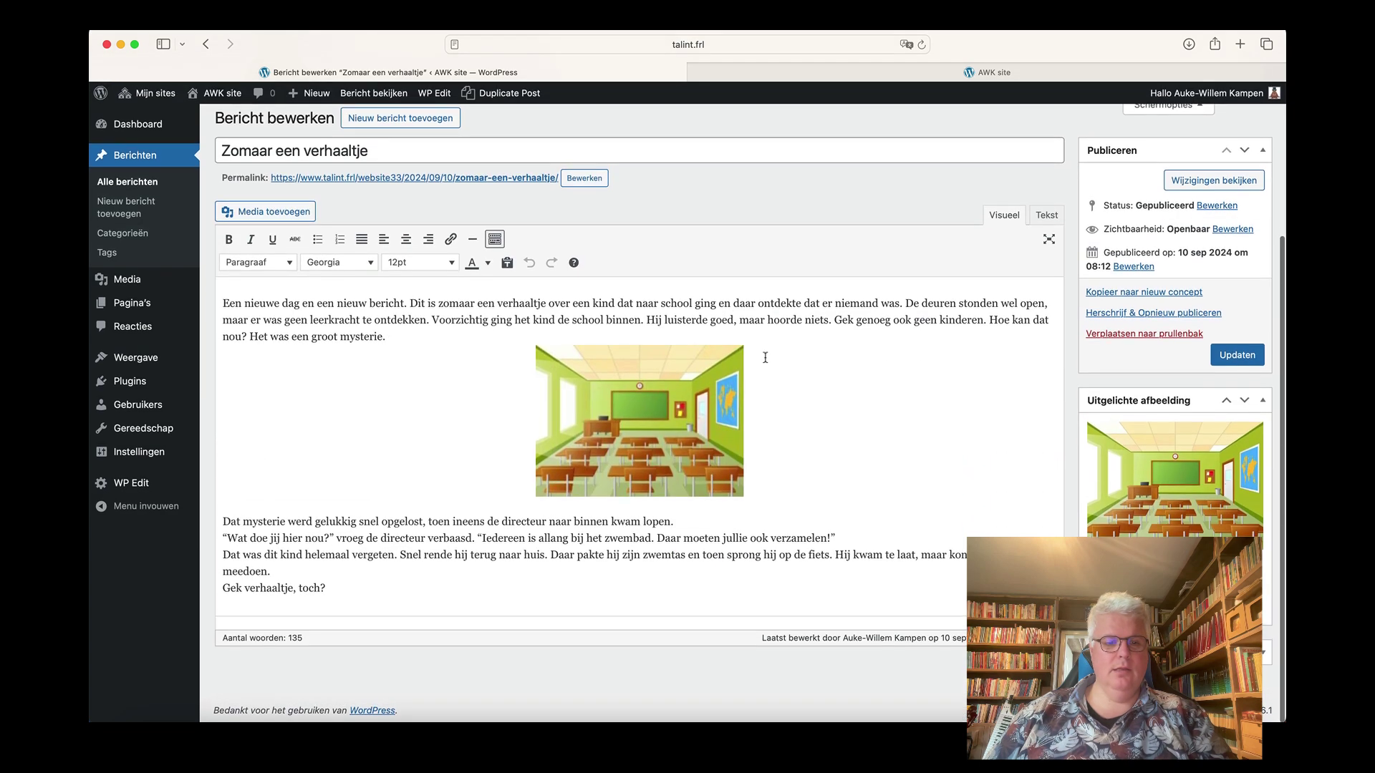
pyautogui.scroll(4, 765, 358)
pyautogui.scroll(-5, 765, 358)
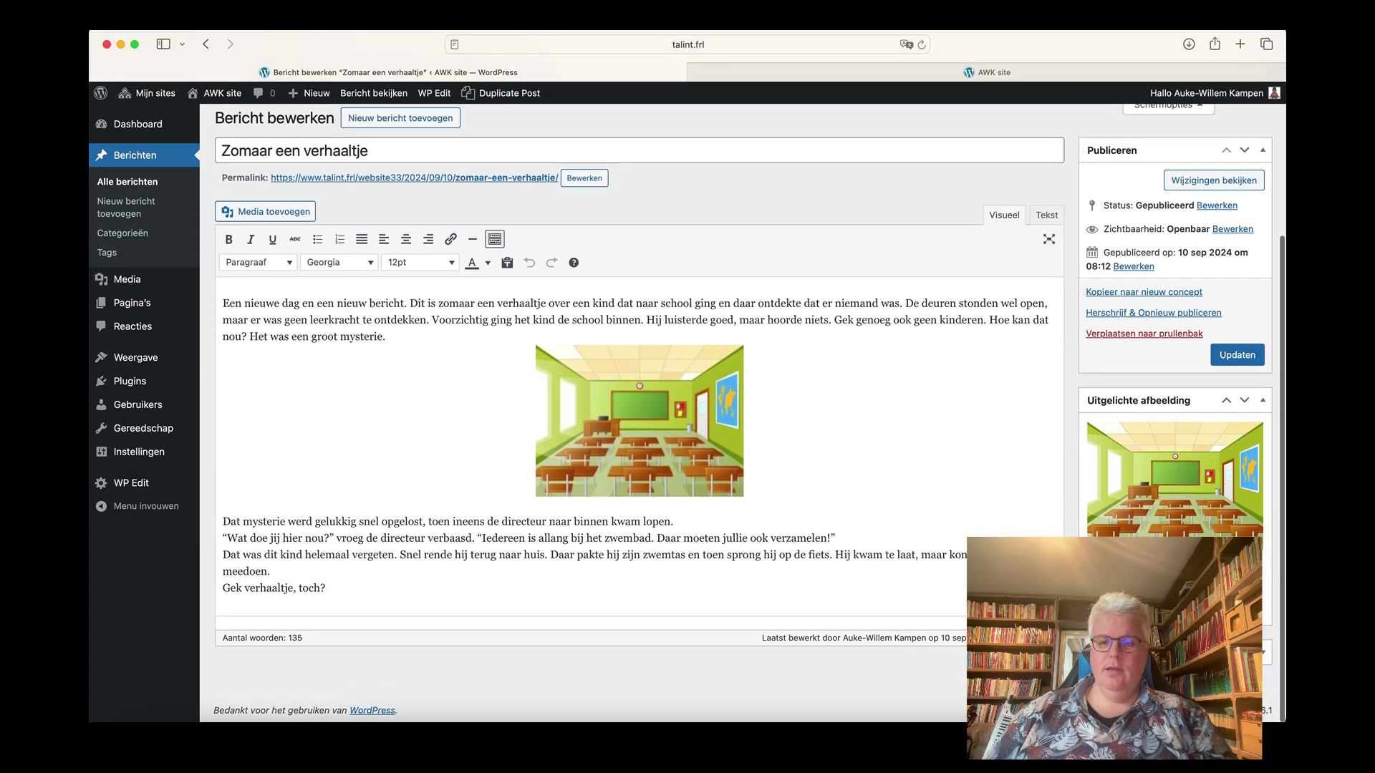
pyautogui.scroll(5, 869, 426)
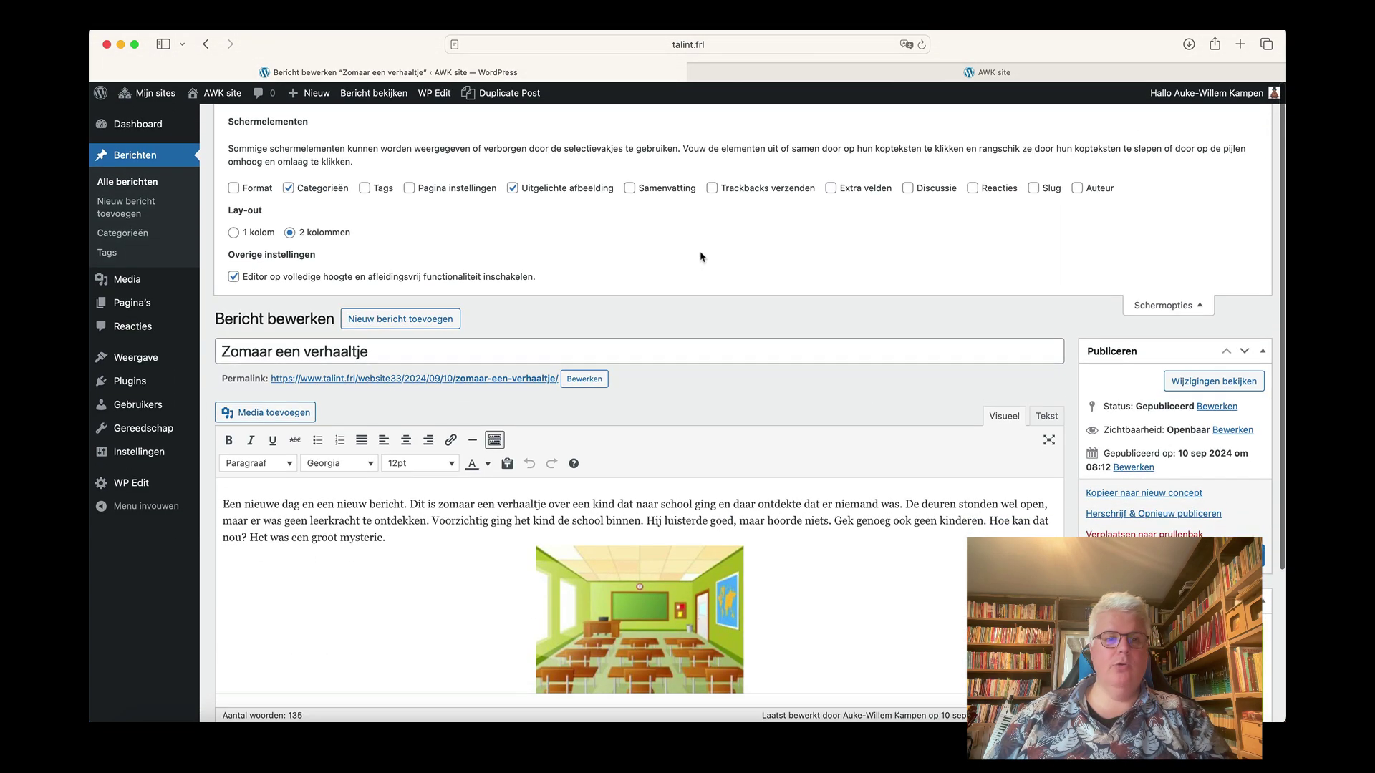
# Hide the Categorieën box from the post editing screen
pyautogui.click(288, 189)
pyautogui.click(288, 188)
pyautogui.scroll(-3, 791, 289)
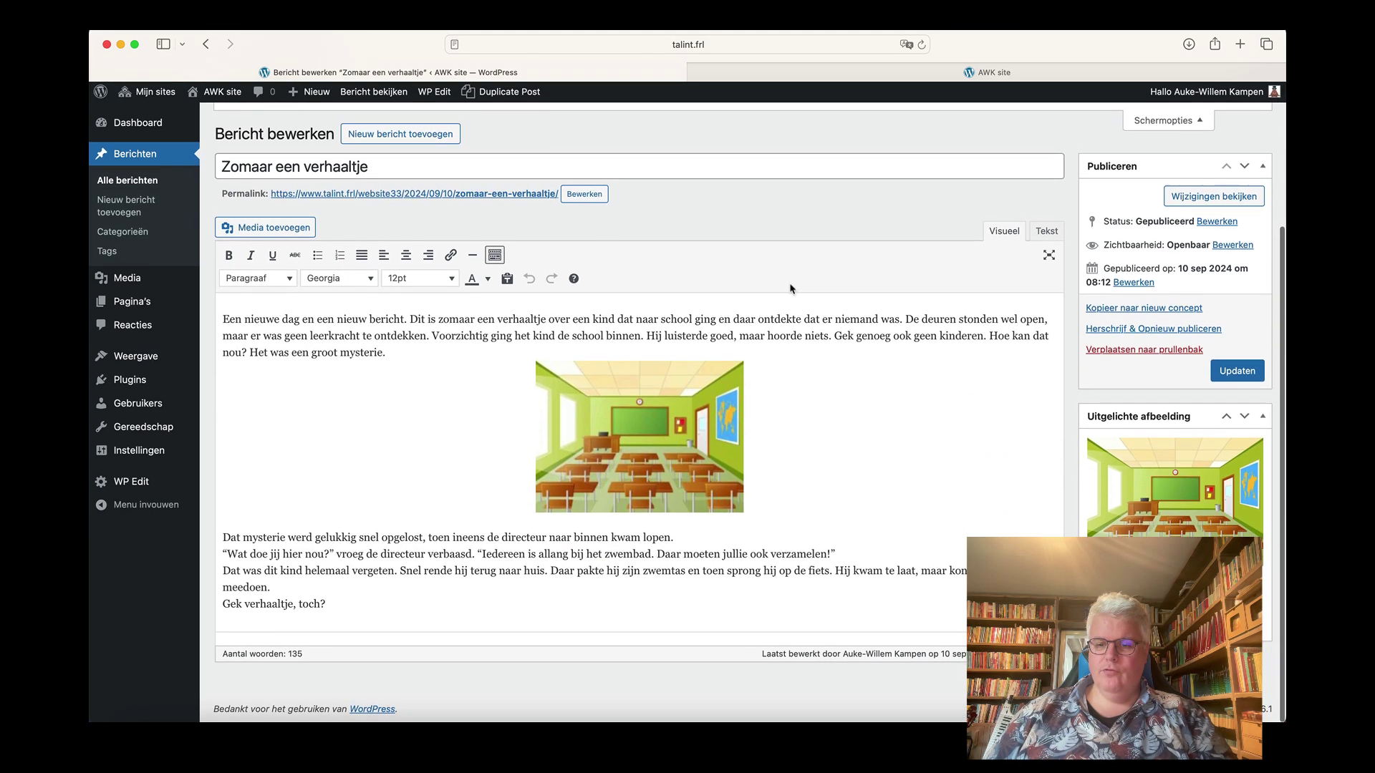
# Try the one-column layout (1 kolom) on the post editing screen, and switch back to two columns (2 kolommen)
pyautogui.scroll(3, 791, 289)
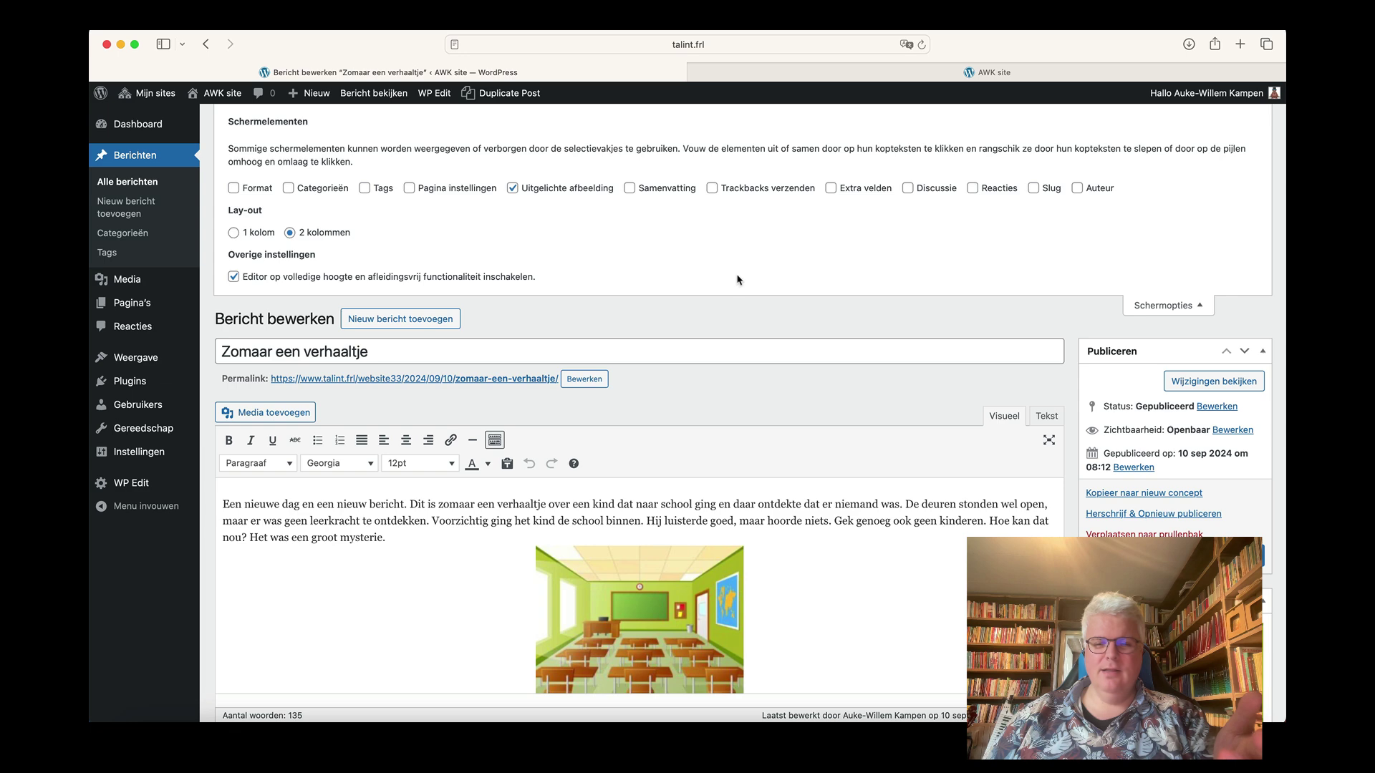
pyautogui.scroll(-3, 785, 299)
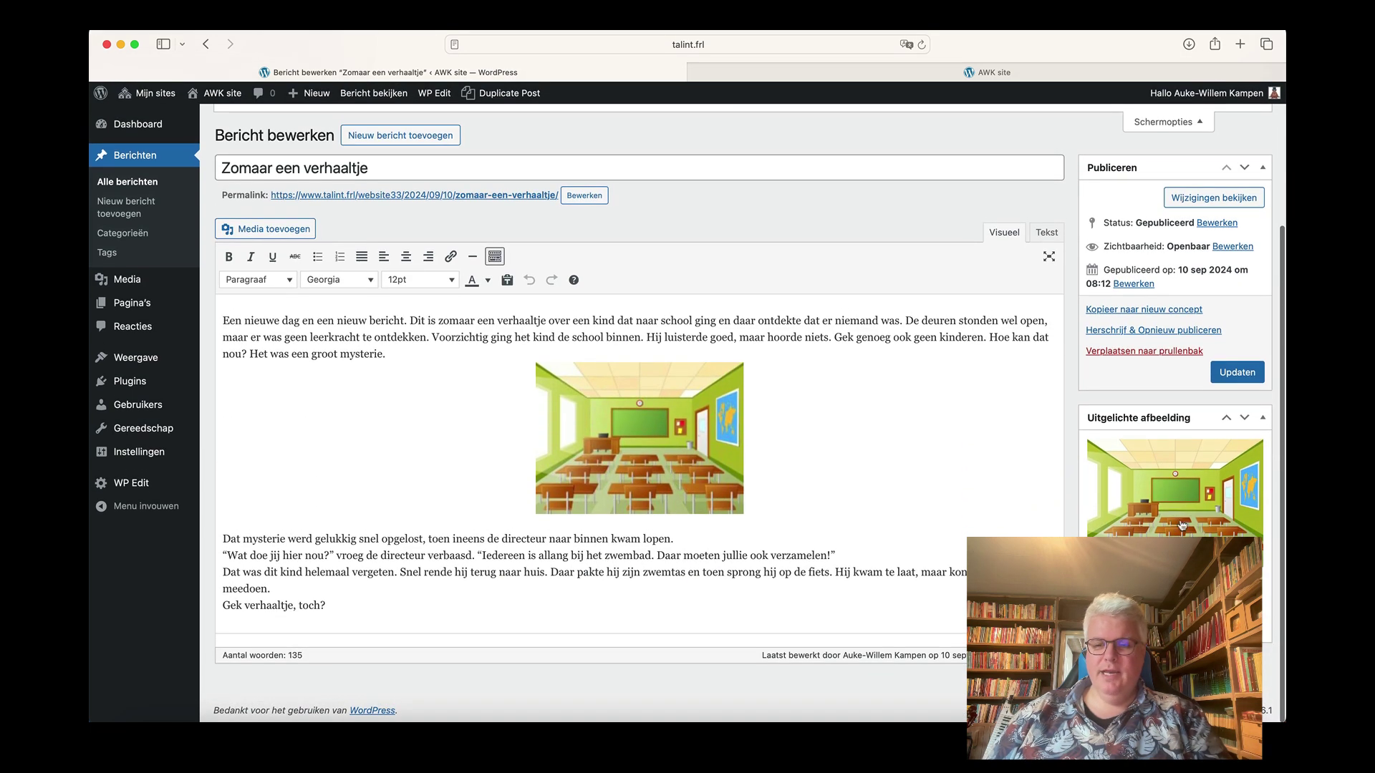
pyautogui.scroll(3, 994, 411)
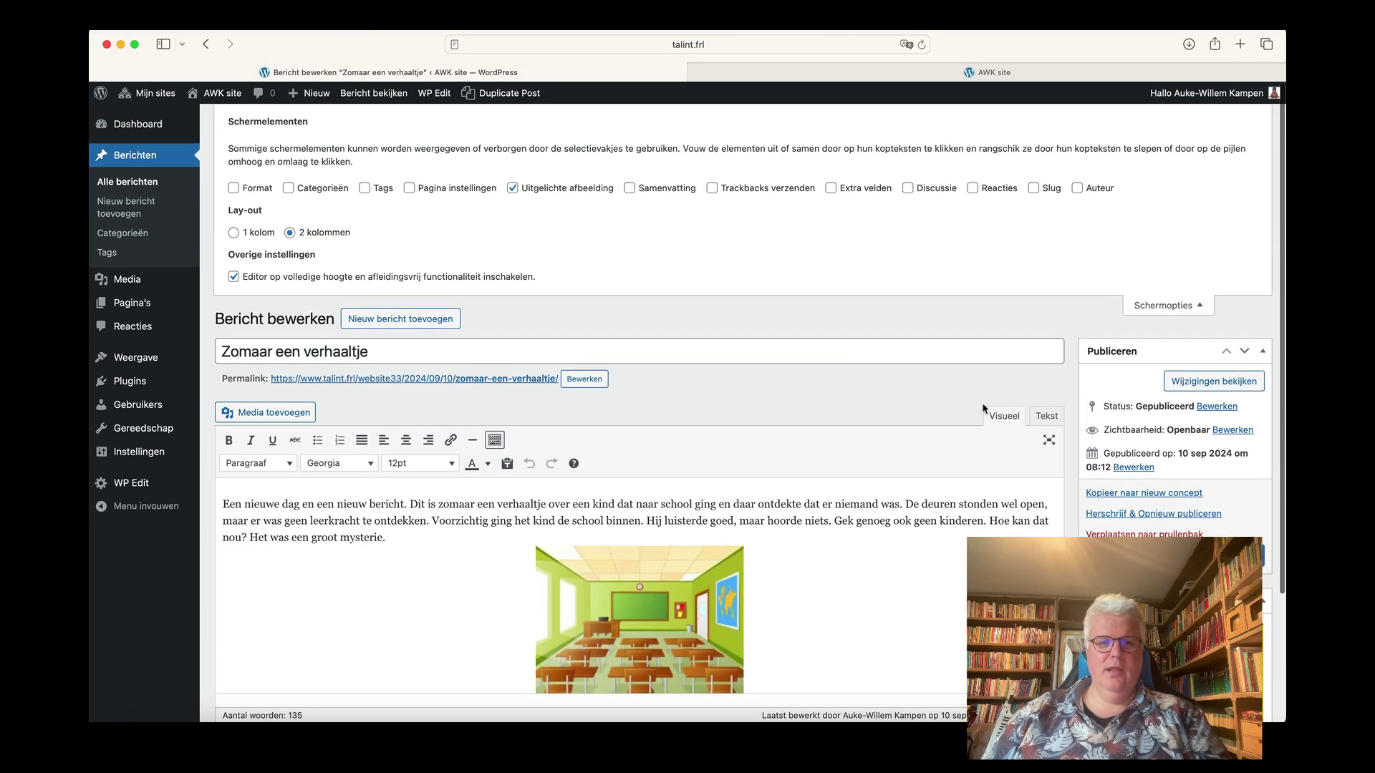
pyautogui.click(235, 233)
pyautogui.scroll(-8, 910, 327)
pyautogui.scroll(10, 909, 328)
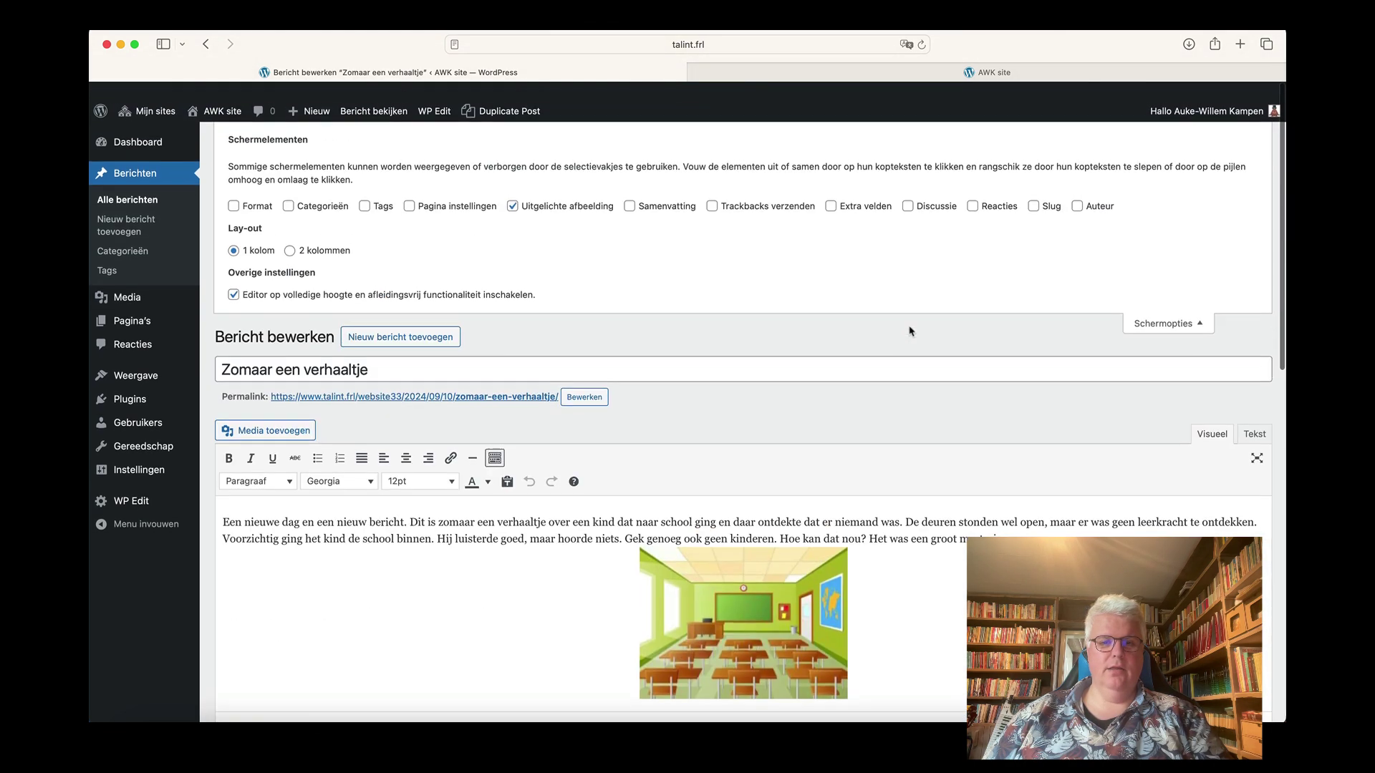
pyautogui.click(290, 234)
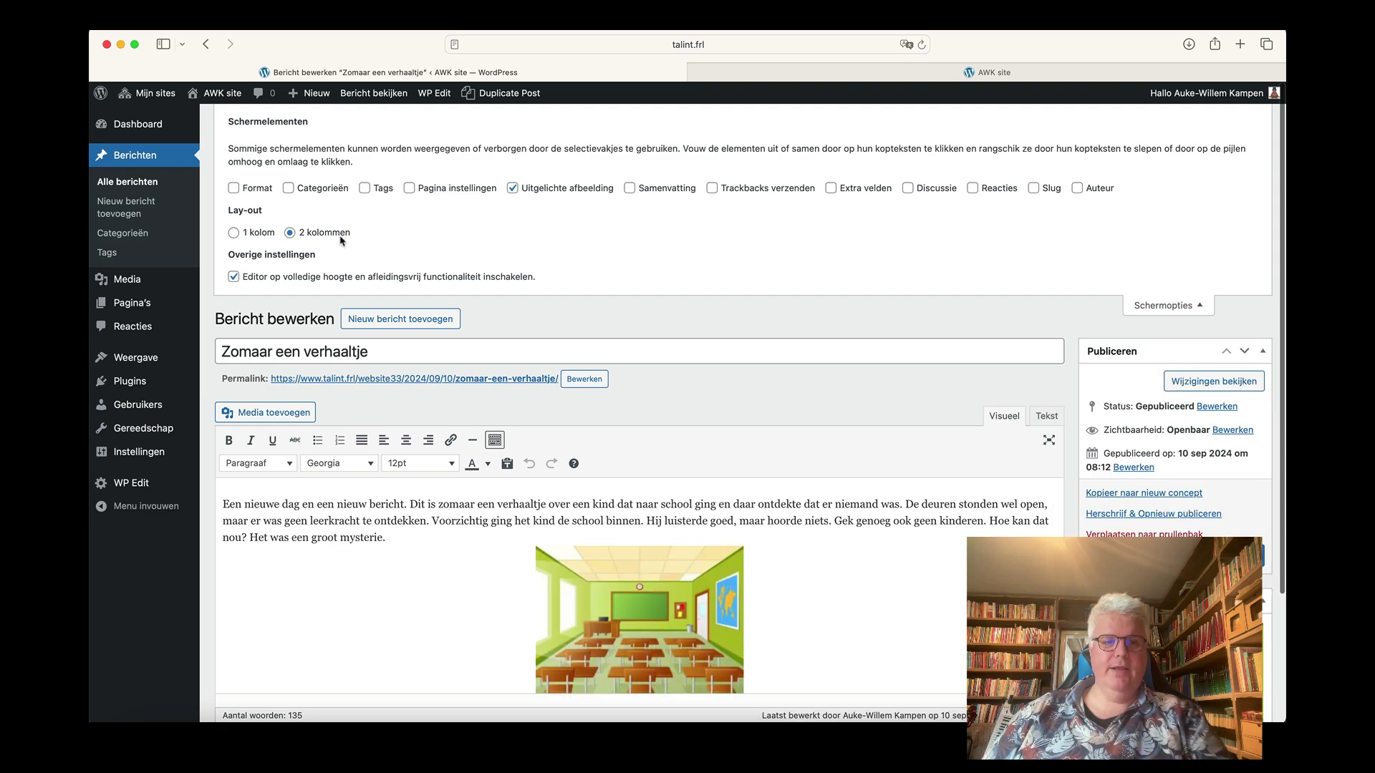
pyautogui.scroll(-5, 998, 297)
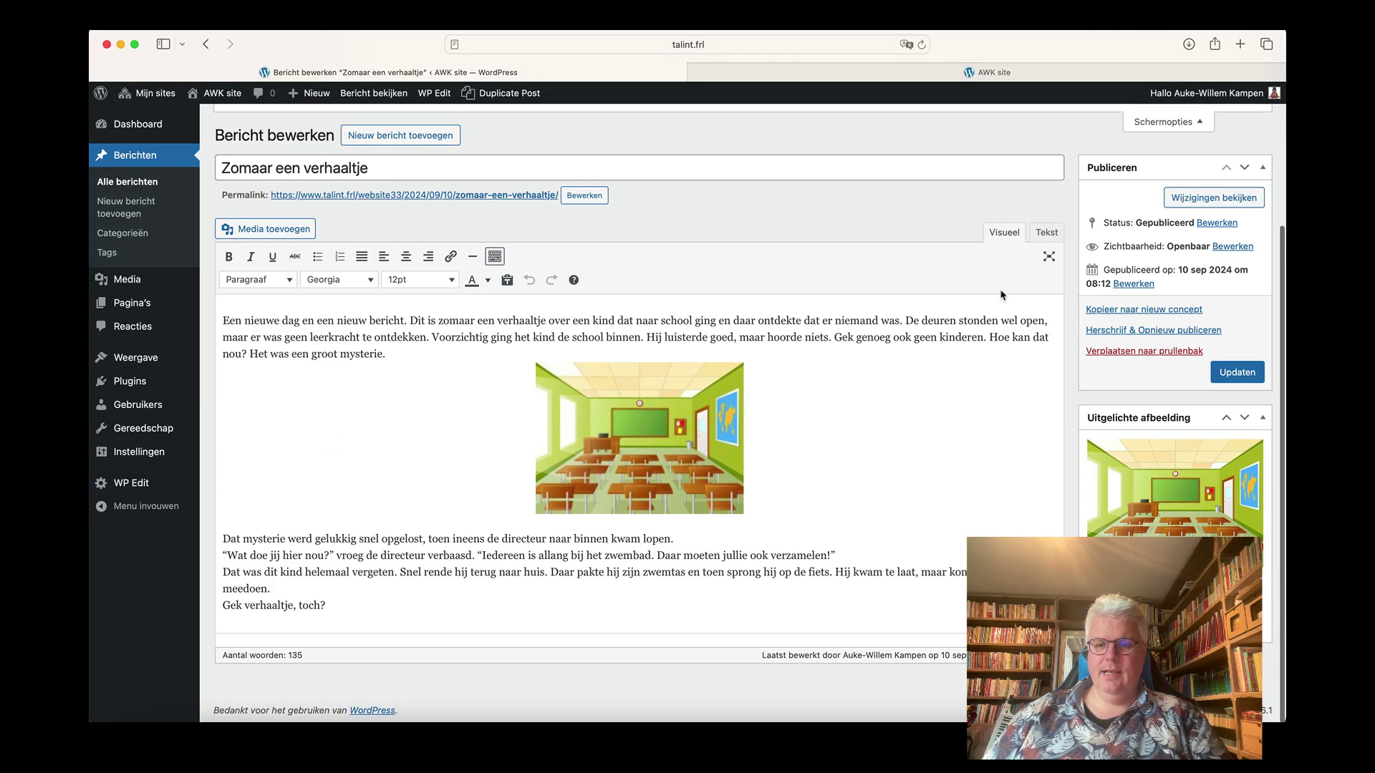
pyautogui.scroll(5, 1002, 294)
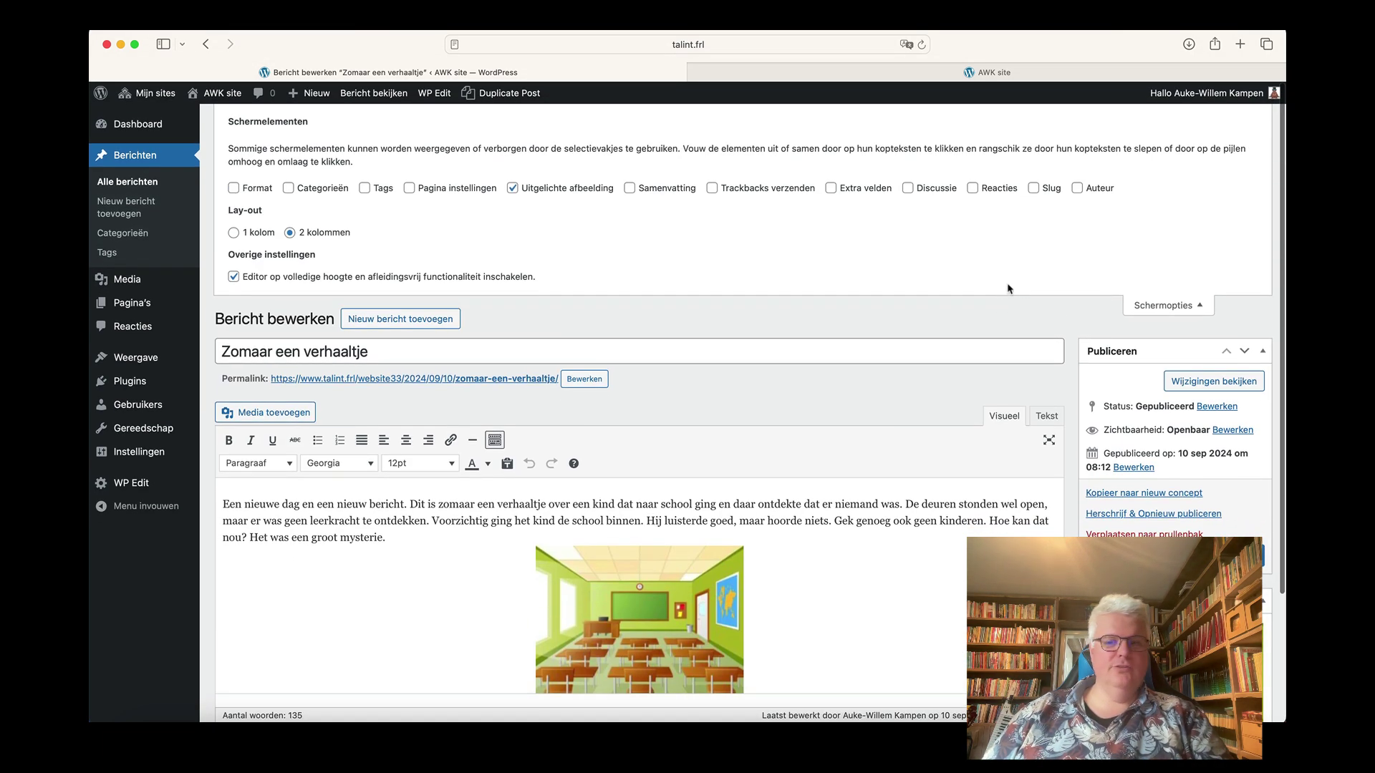
# Review the screen options of the post editing screen once more and leave them collapsed
pyautogui.click(1167, 306)
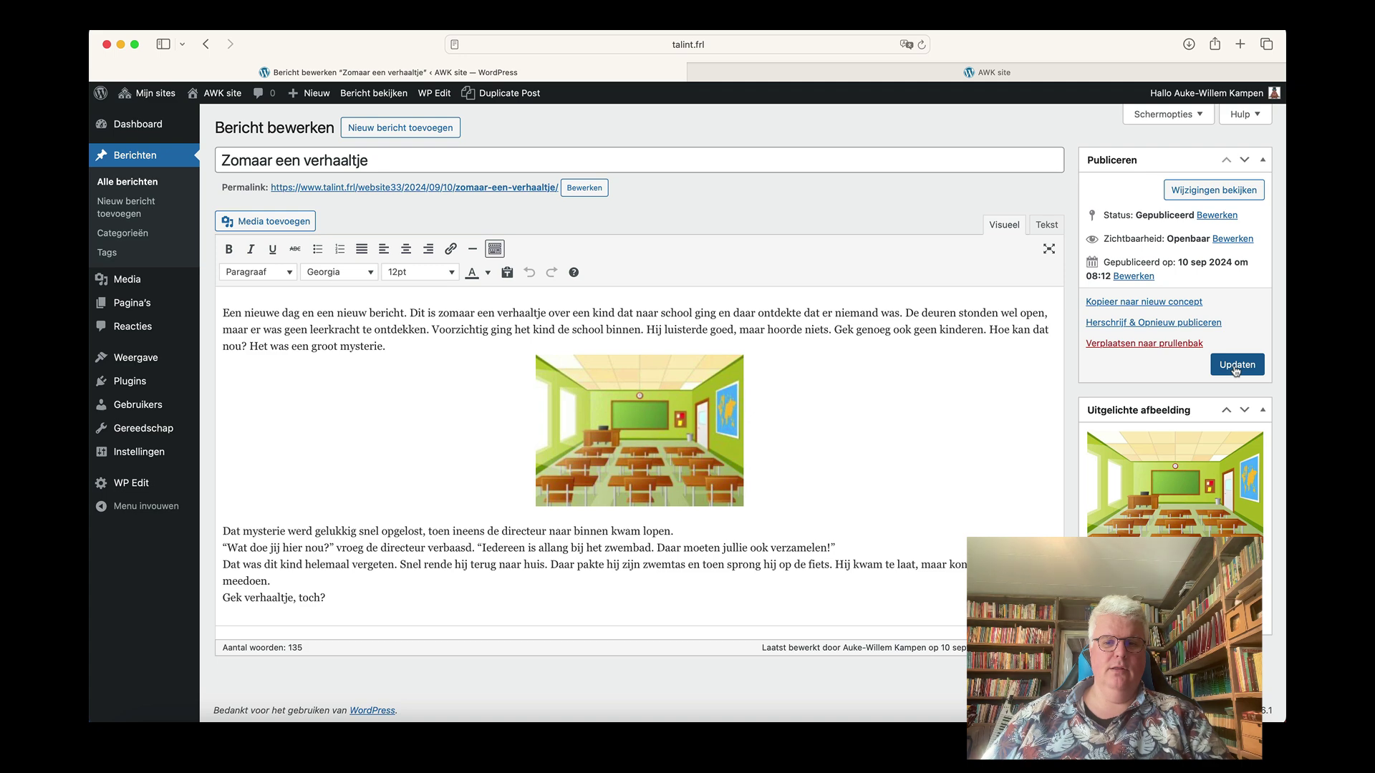
pyautogui.click(1182, 117)
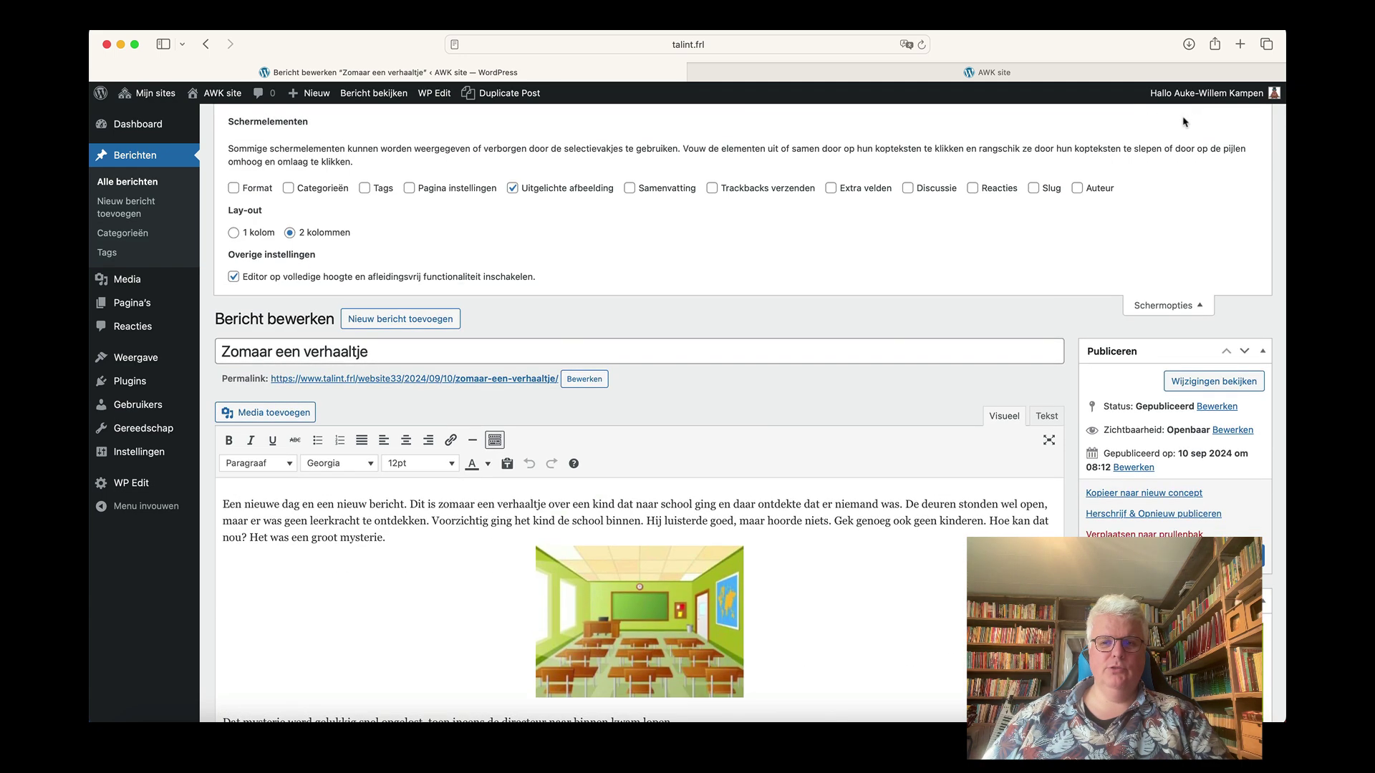
pyautogui.scroll(-1, 1192, 305)
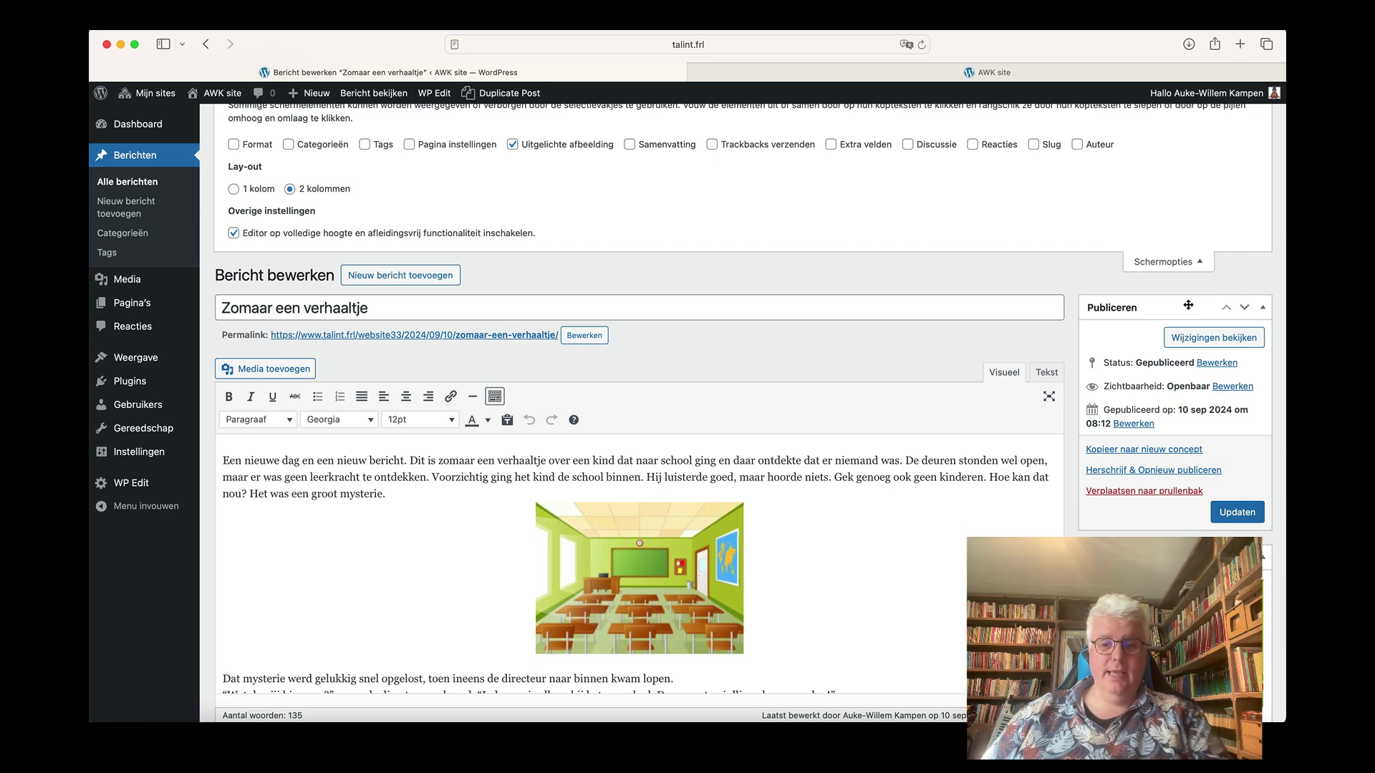
pyautogui.click(1186, 265)
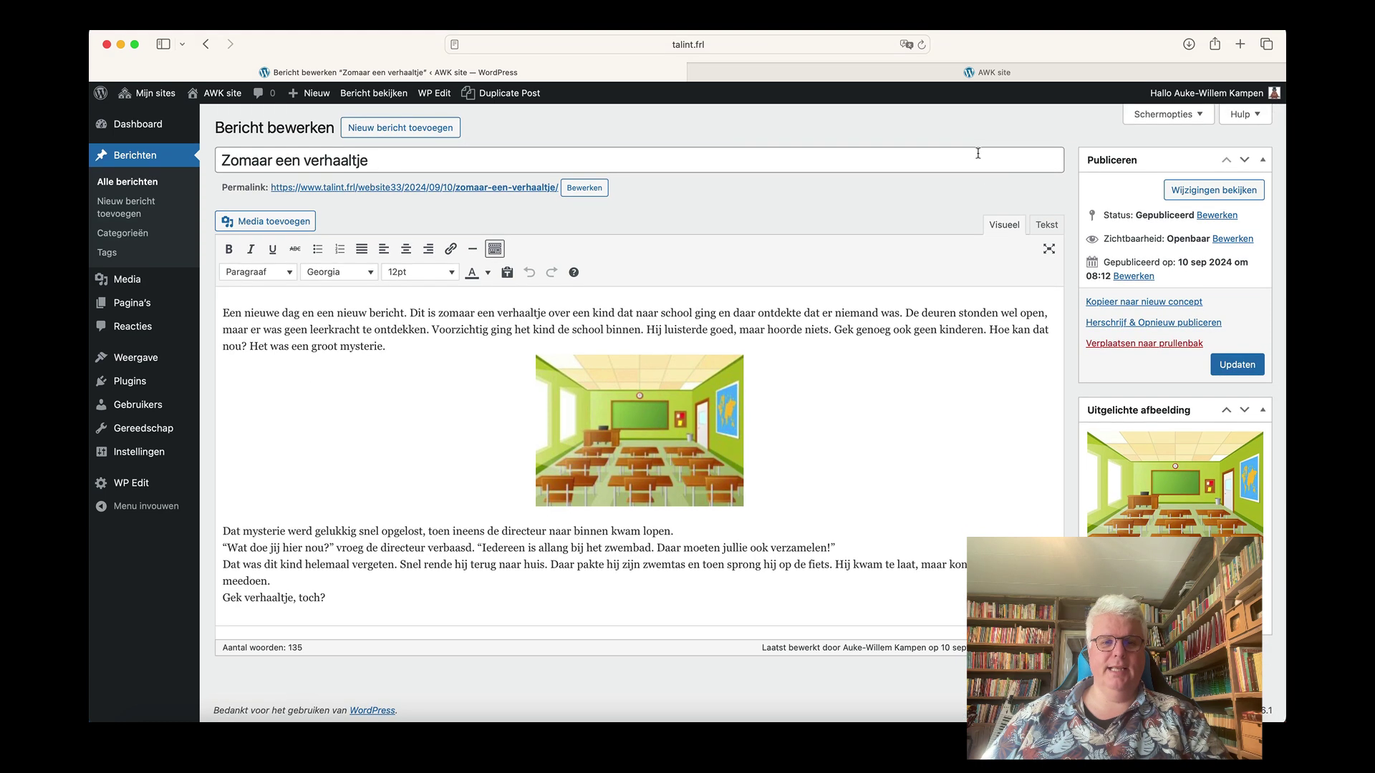